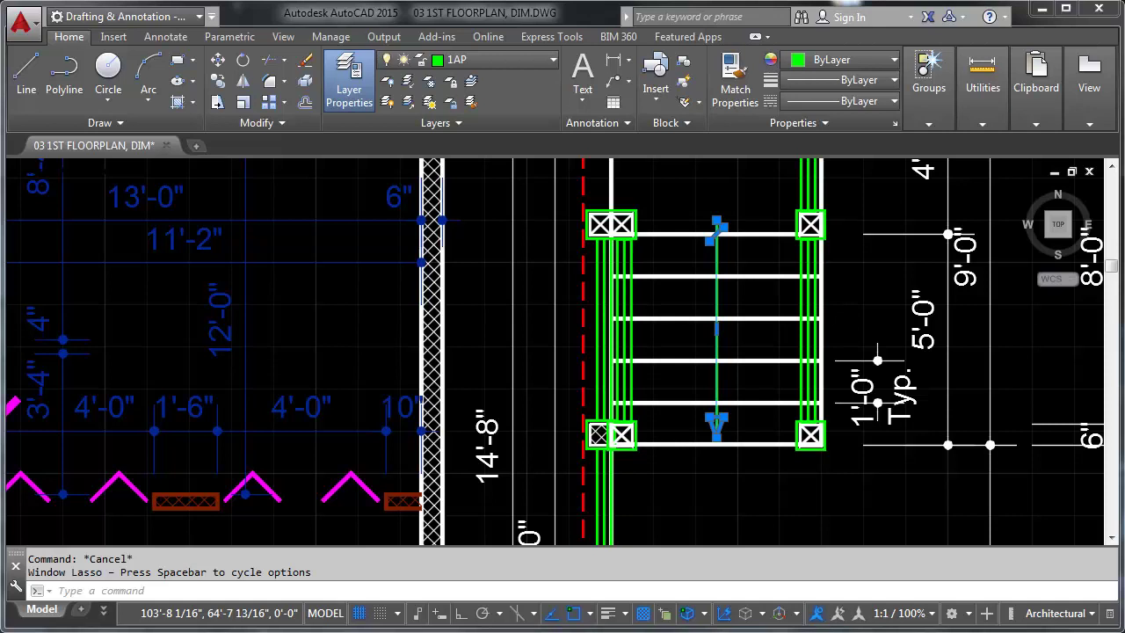
- Pan to the stair landing, crossing-select its railings as a trial, then clear the selection
key(Escape)
middle_drag(711, 221, 698, 376)
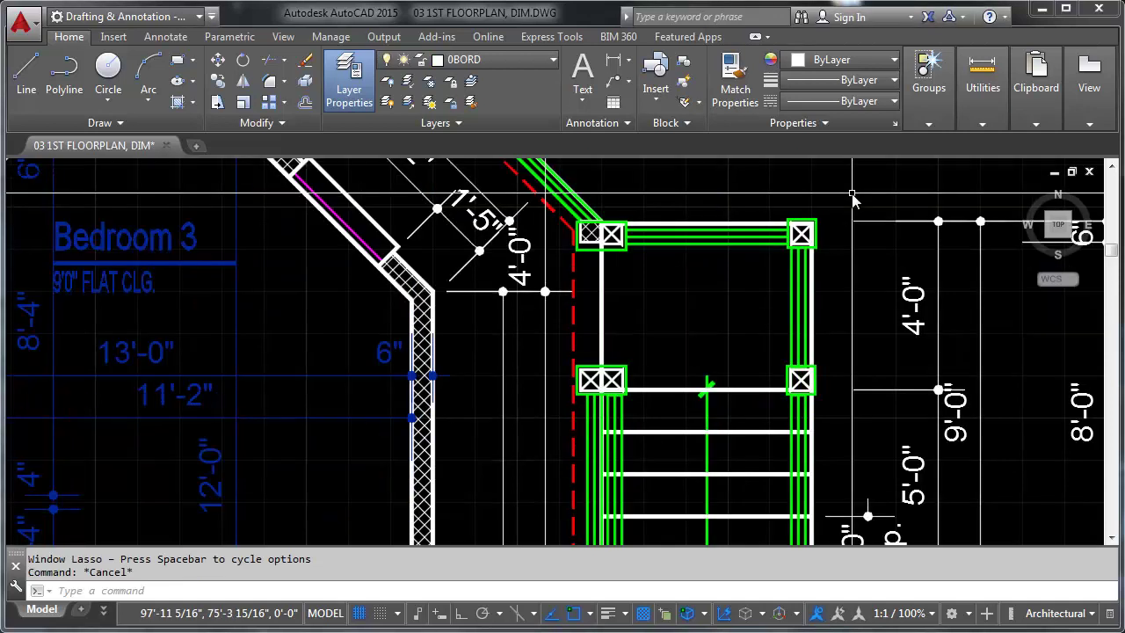
click(857, 183)
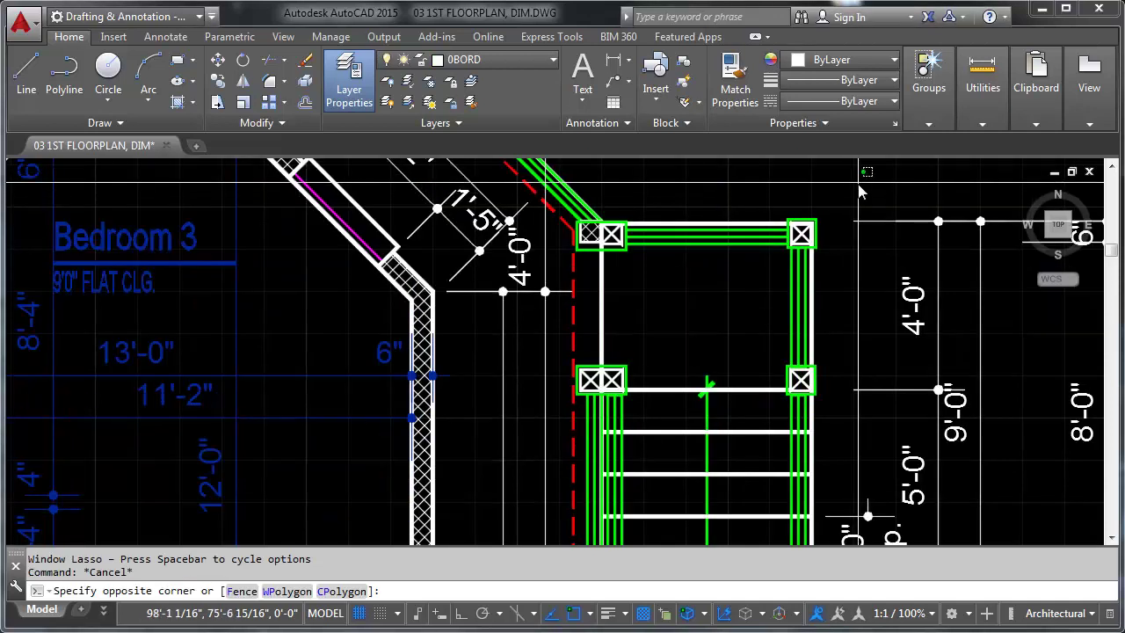
click(663, 356)
key(Escape)
- Crossing-select the stair lines and dimensions, clear them, then crossing-select the upper-right stair rails
click(862, 472)
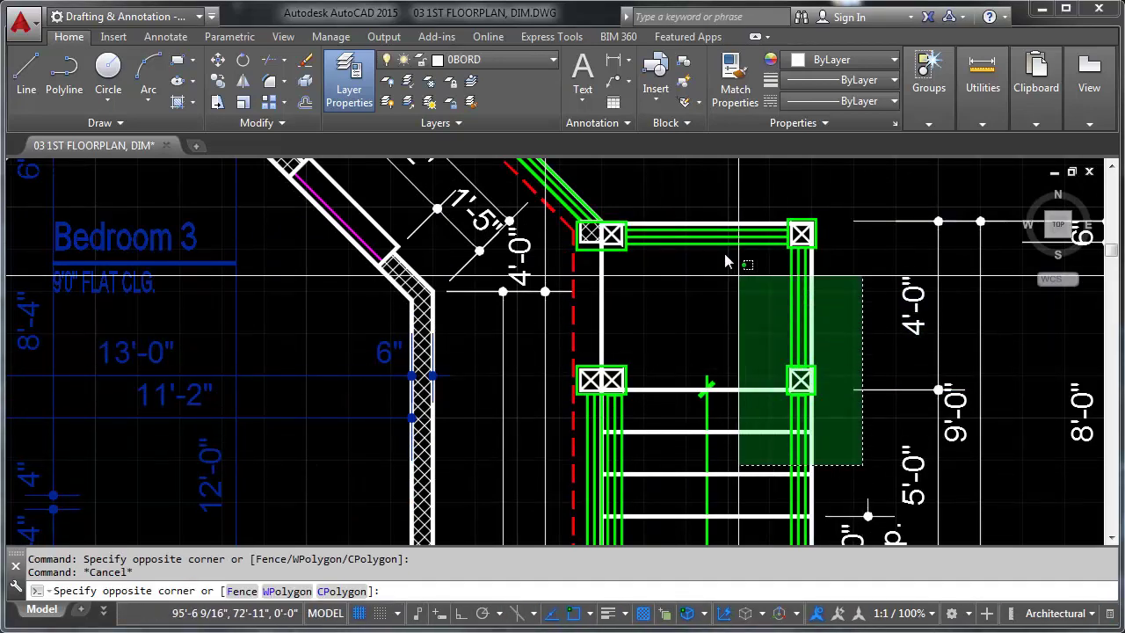
click(692, 209)
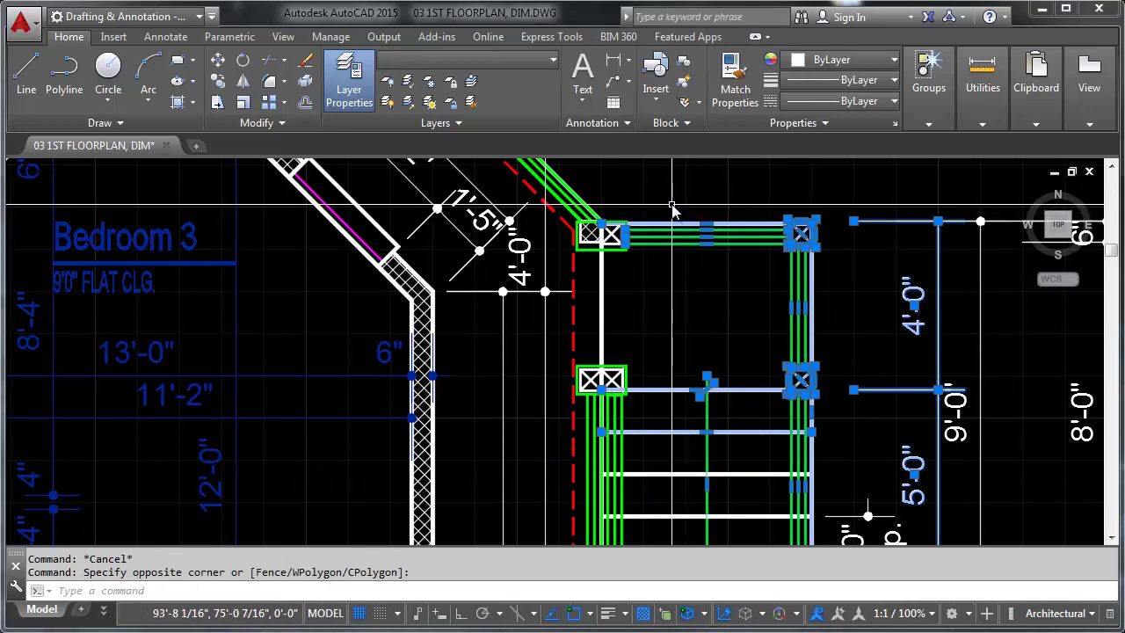
key(Escape)
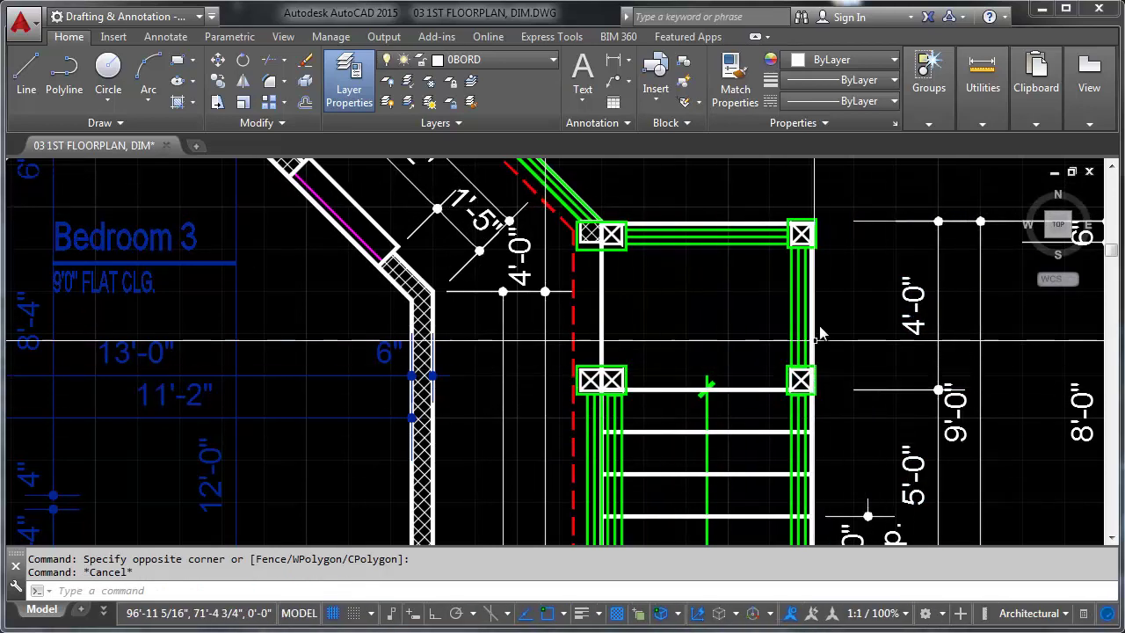
click(835, 182)
click(728, 338)
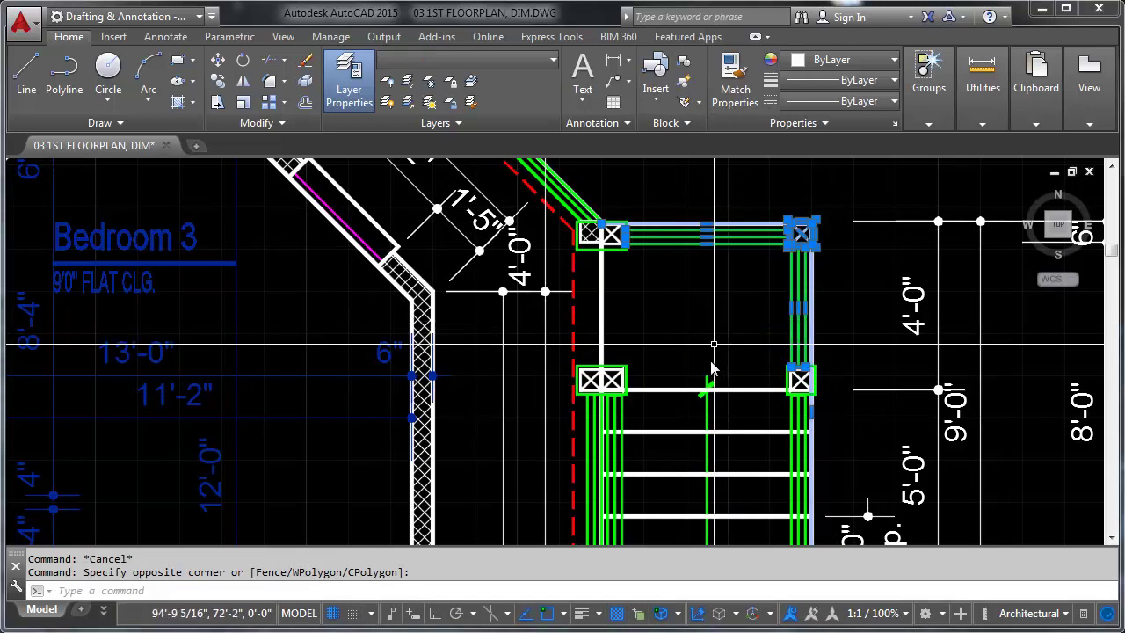
- Crossing-select the landing-corner railings and the adjacent 4'-0" dimension near Bedroom 3, then zoom in
scroll(822, 272, down, 5)
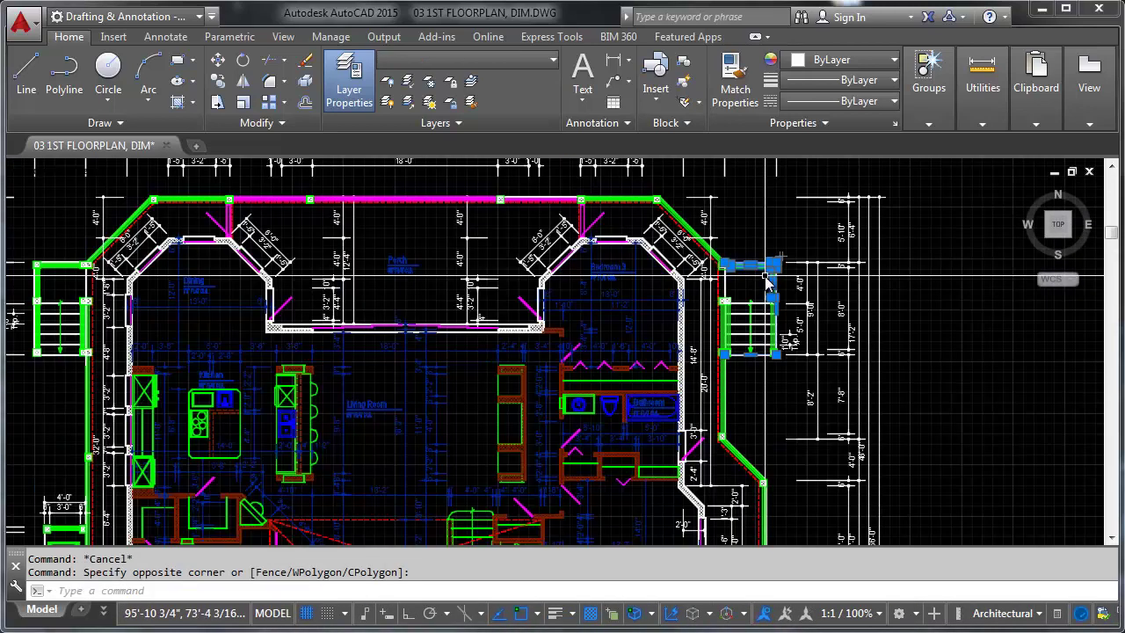
scroll(772, 303, up, 6)
middle_drag(771, 303, 729, 470)
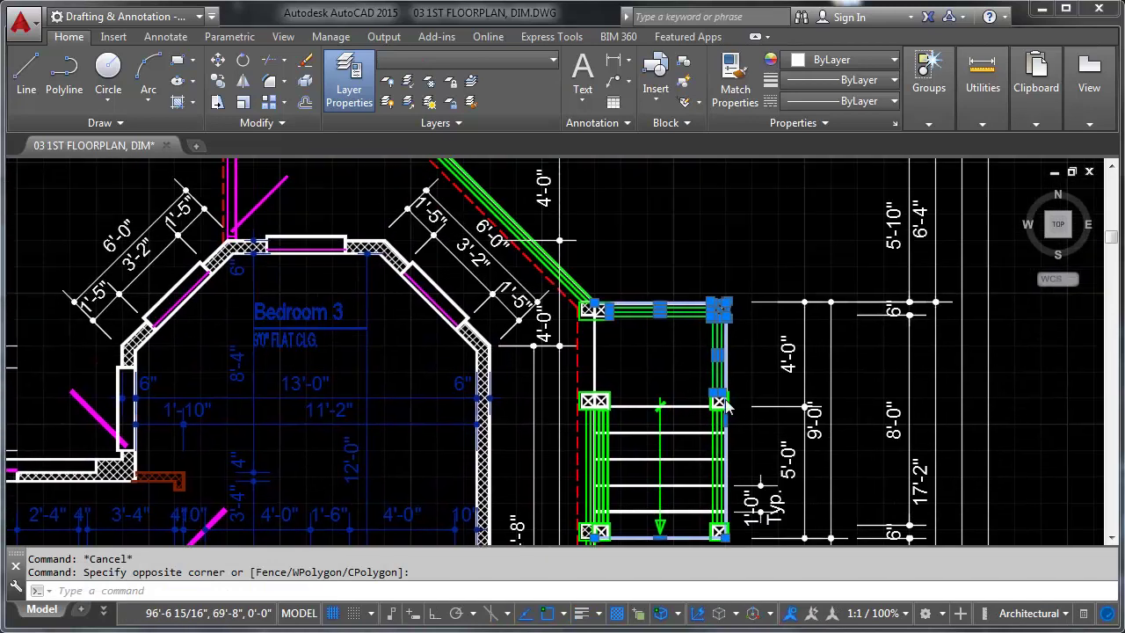
key(Escape)
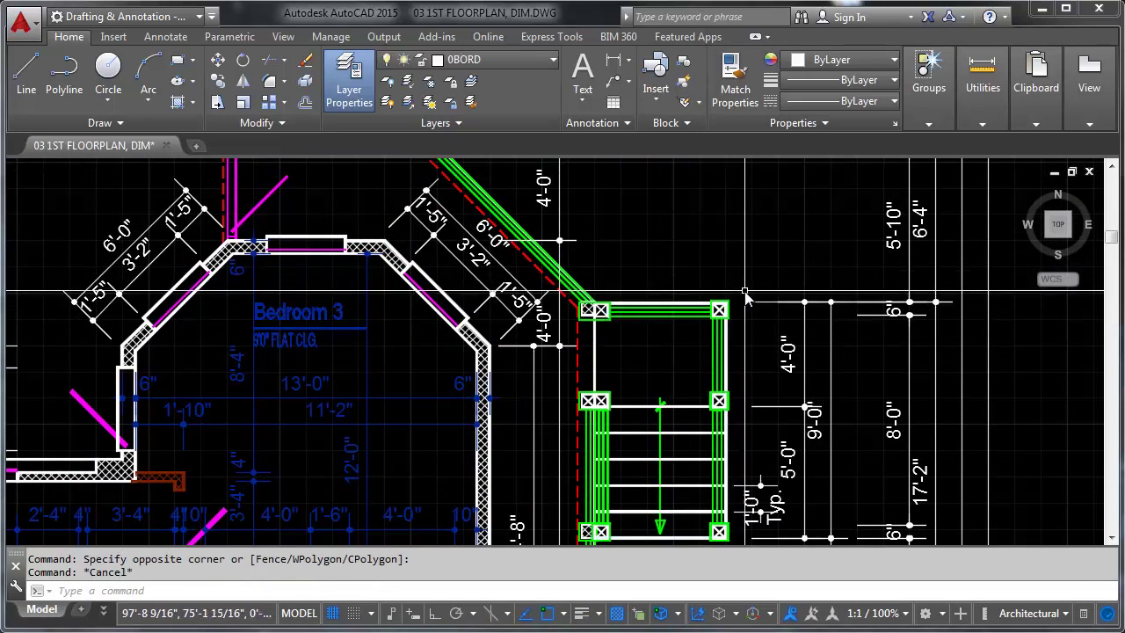
click(752, 284)
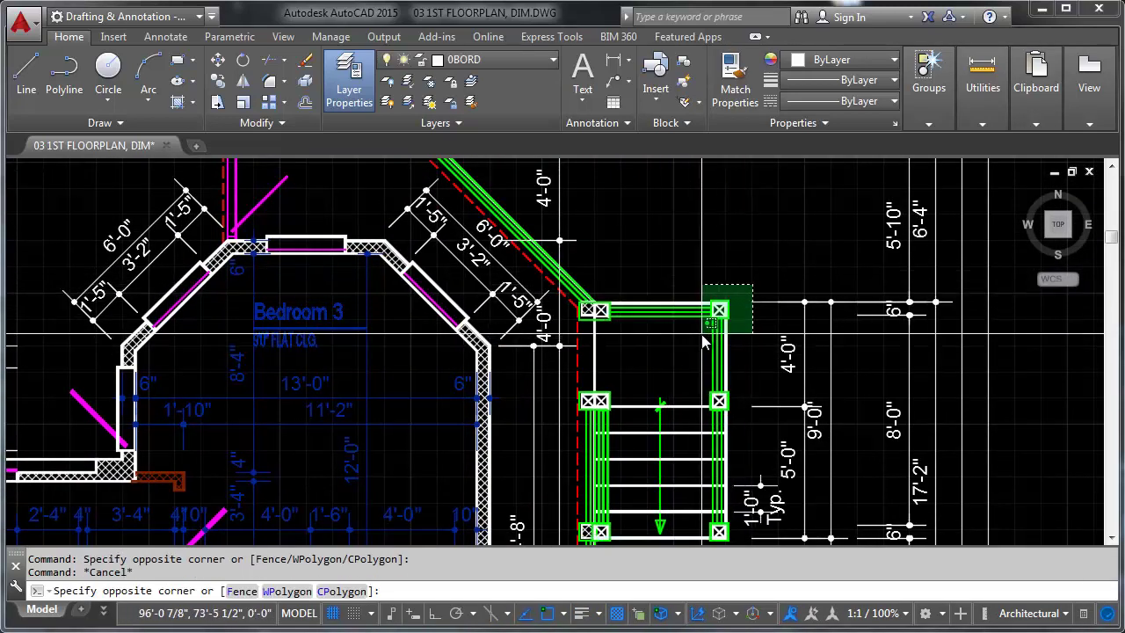
click(703, 343)
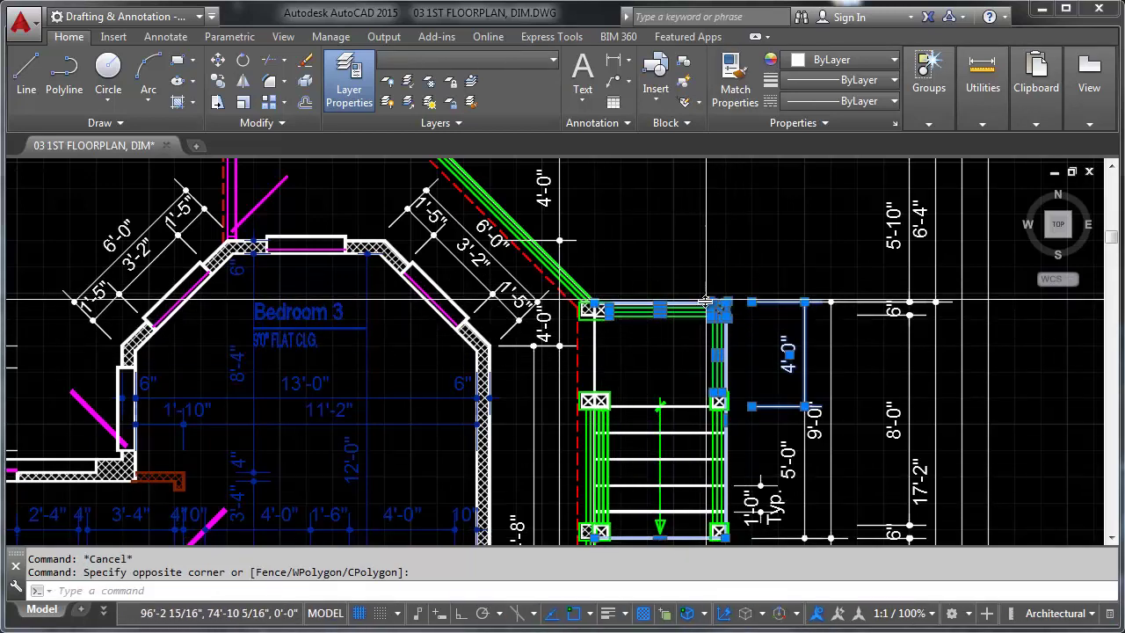
scroll(719, 317, up, 3)
scroll(813, 281, down, 3)
scroll(812, 281, up, 4)
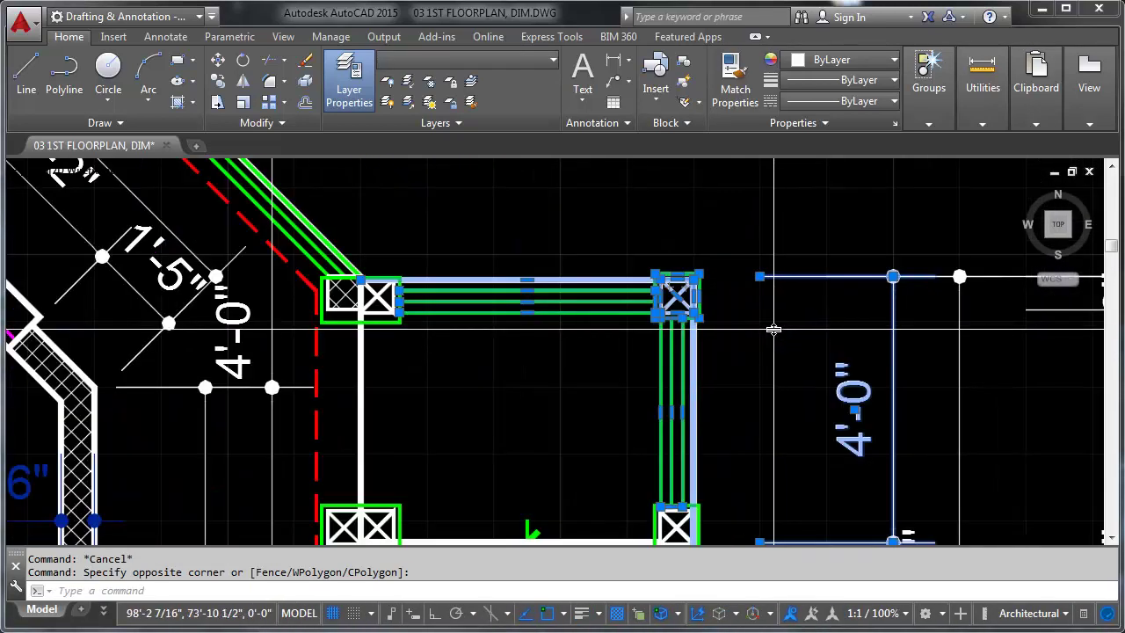
- Crossing-select the walls, column and dimension, then window-select only the corner column, clearing each selection
key(Escape)
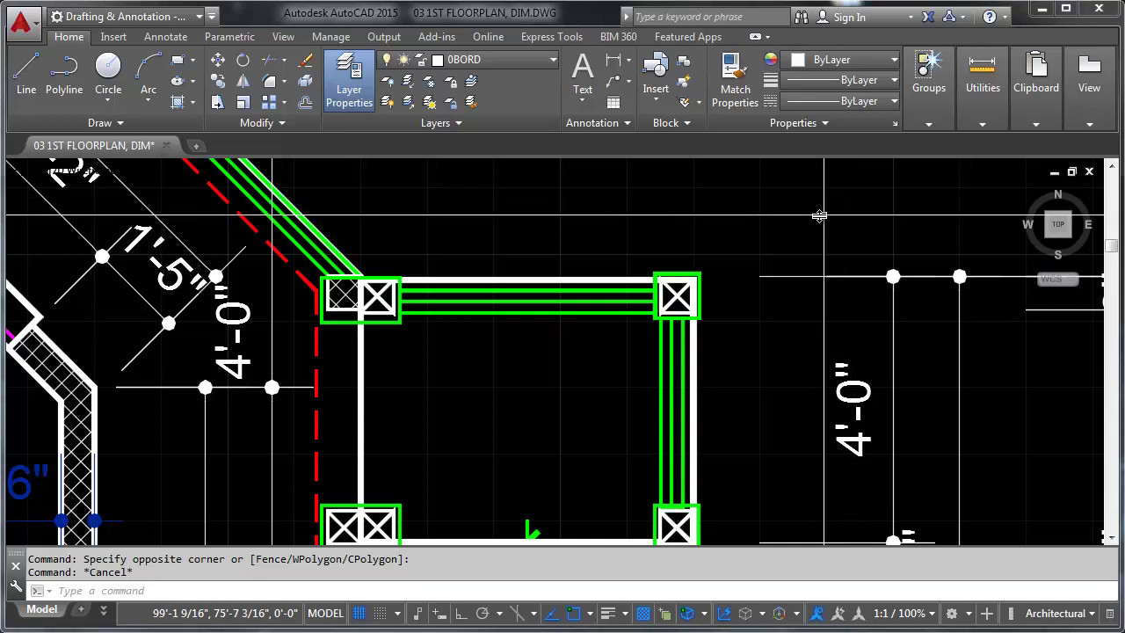
click(765, 477)
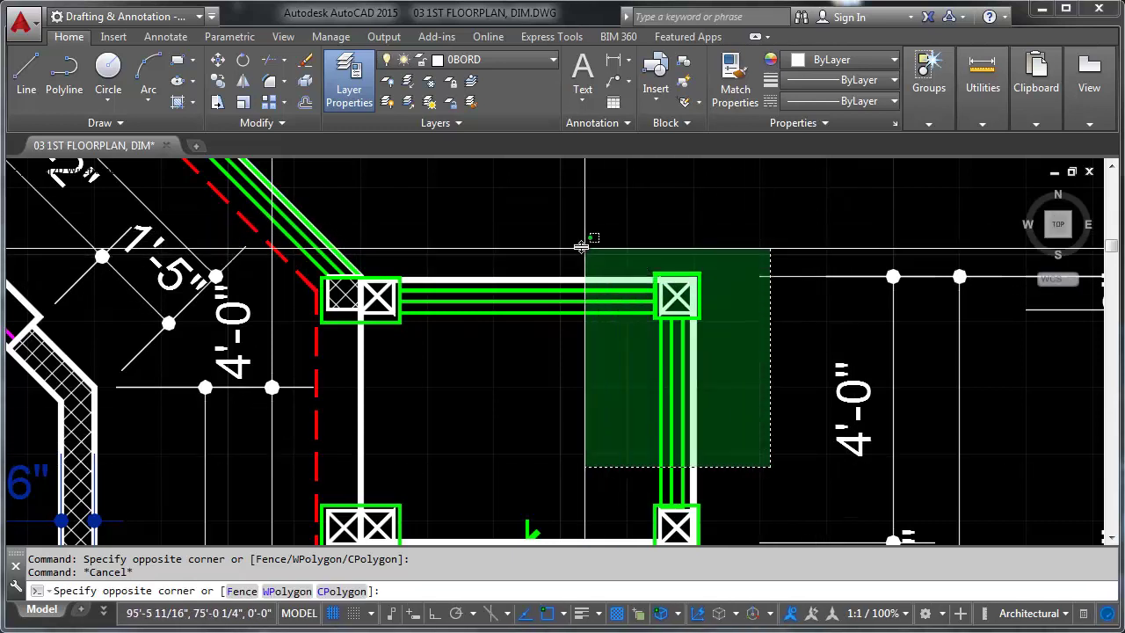
click(505, 232)
key(Escape)
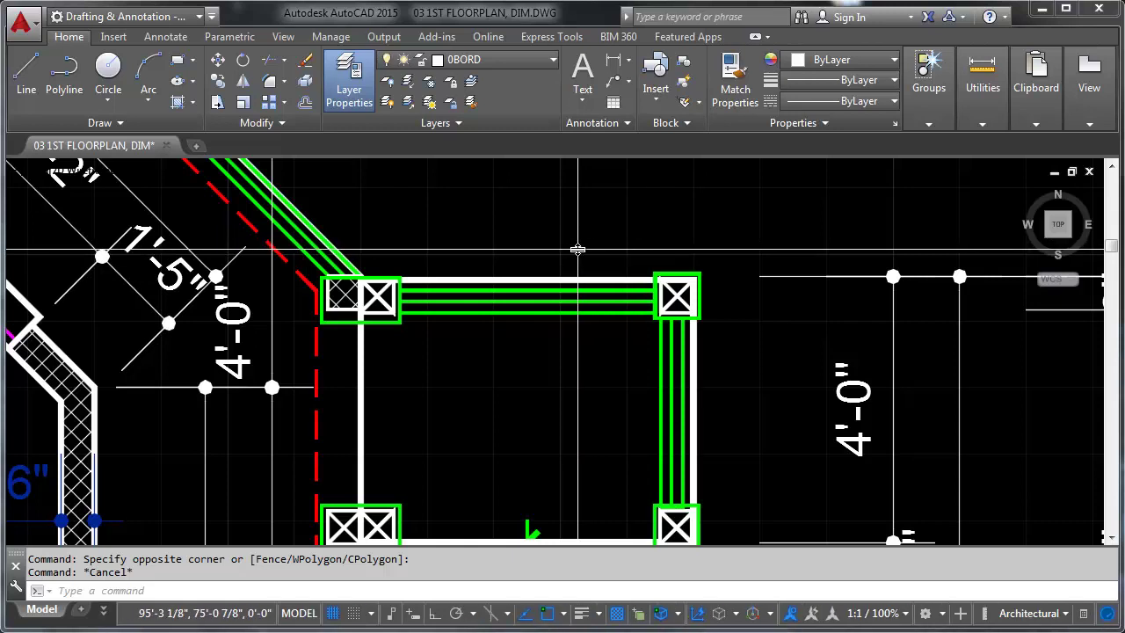
click(473, 246)
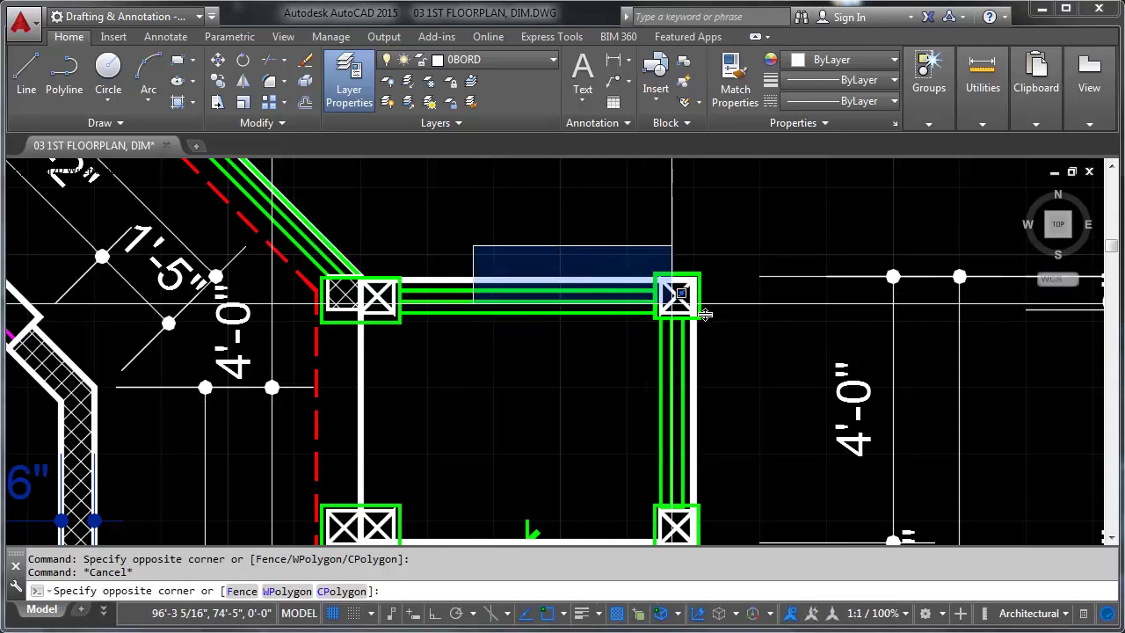
click(743, 358)
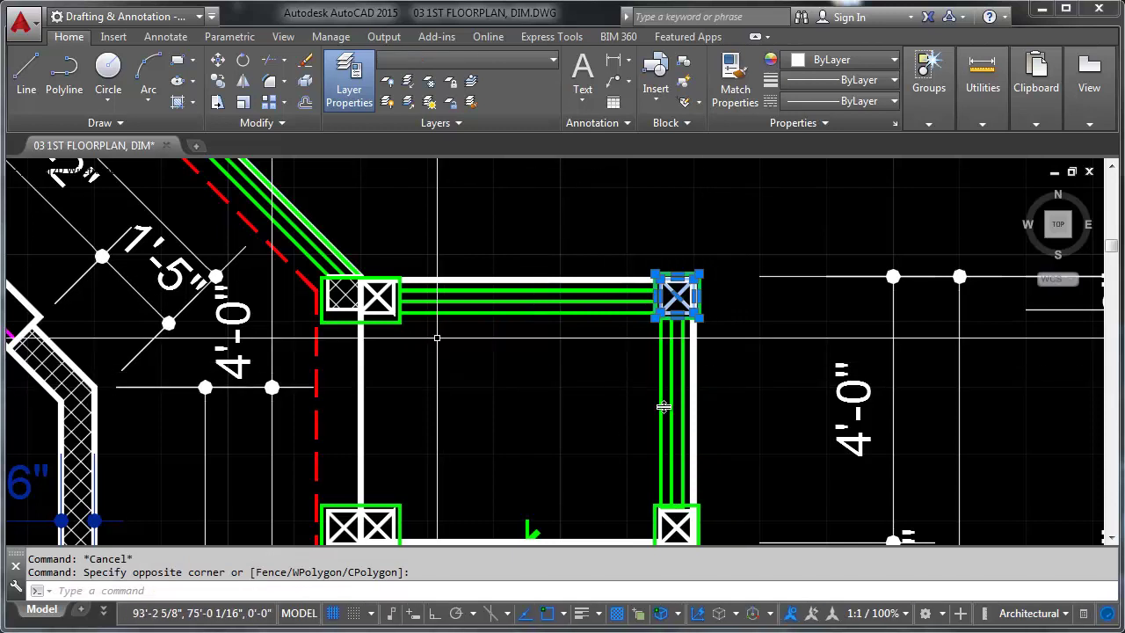
key(Escape)
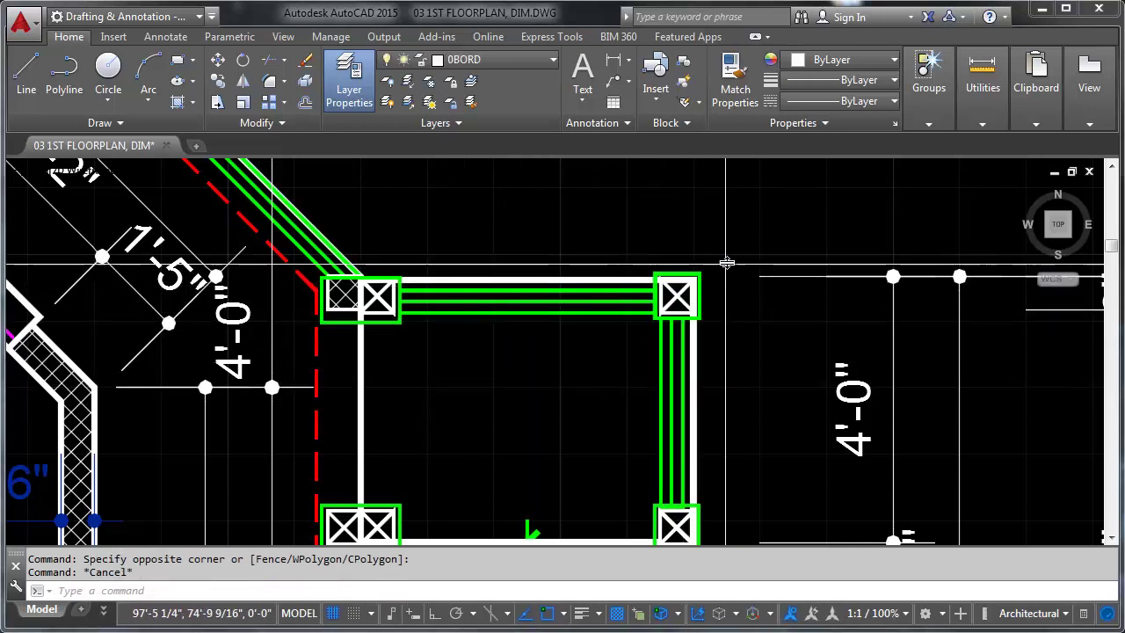
- Crossing-select the railings and column, then window-select just the right corner column, clearing both
click(734, 249)
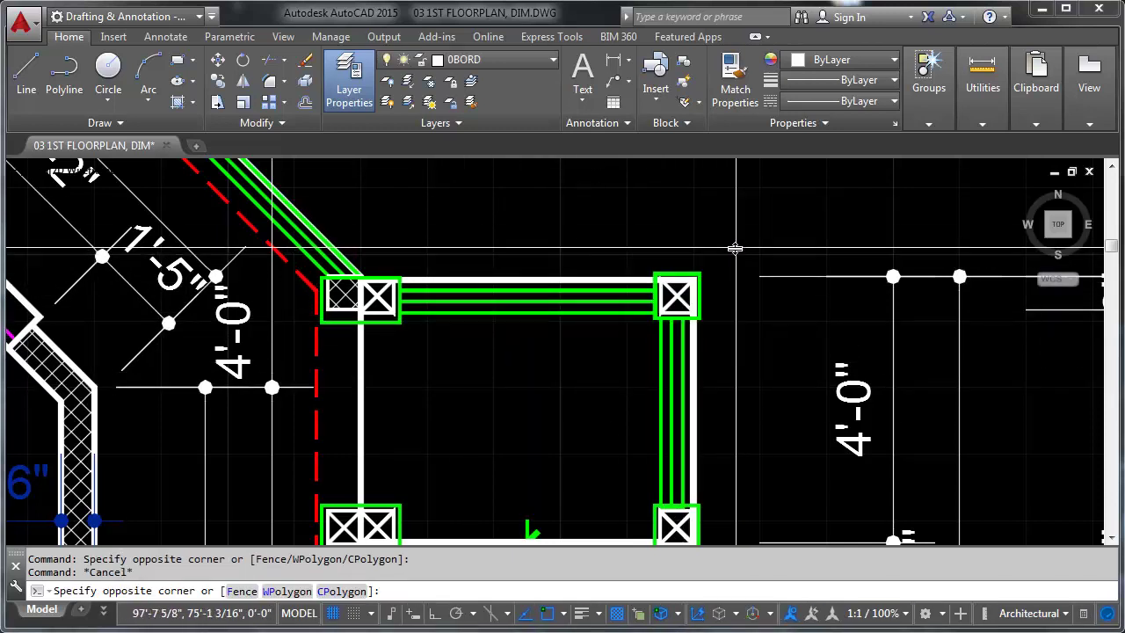
click(610, 362)
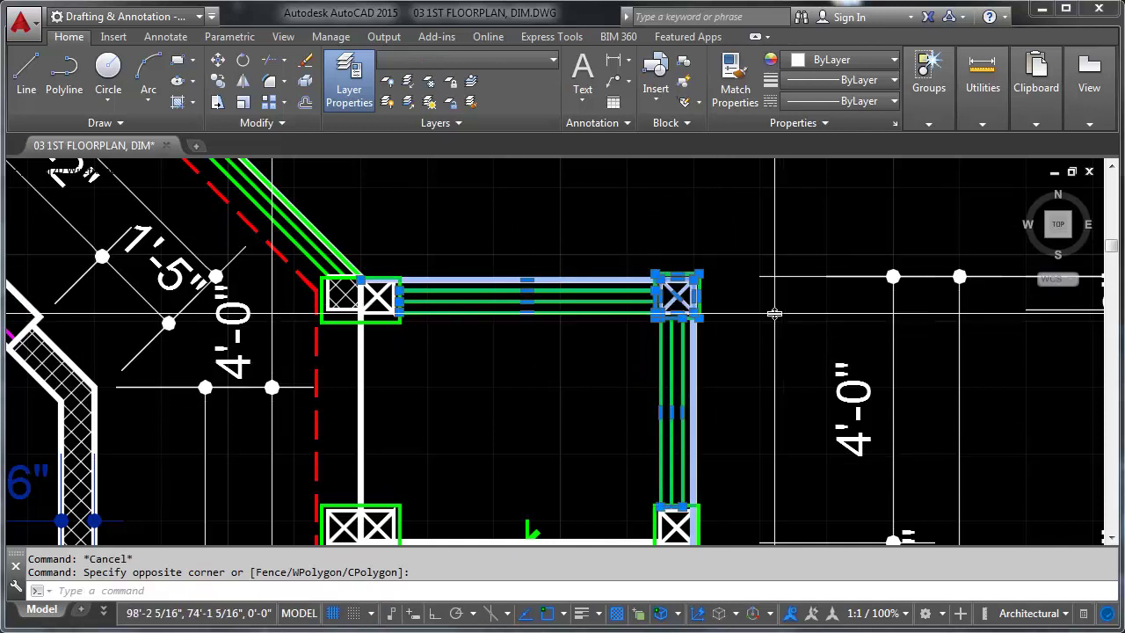
key(Escape)
click(616, 238)
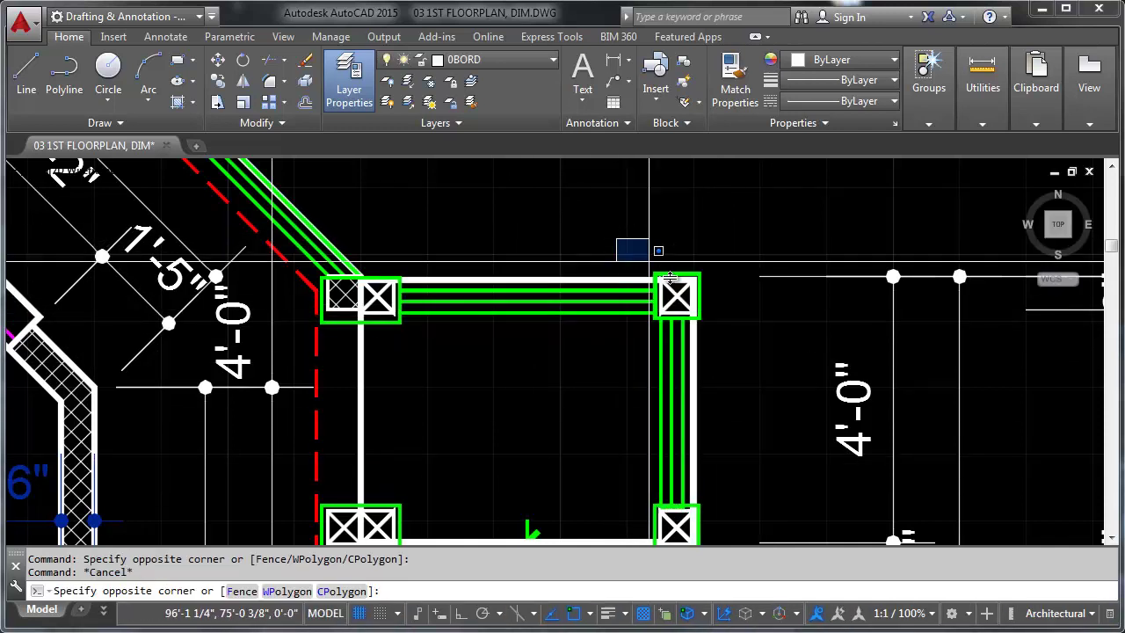
click(735, 353)
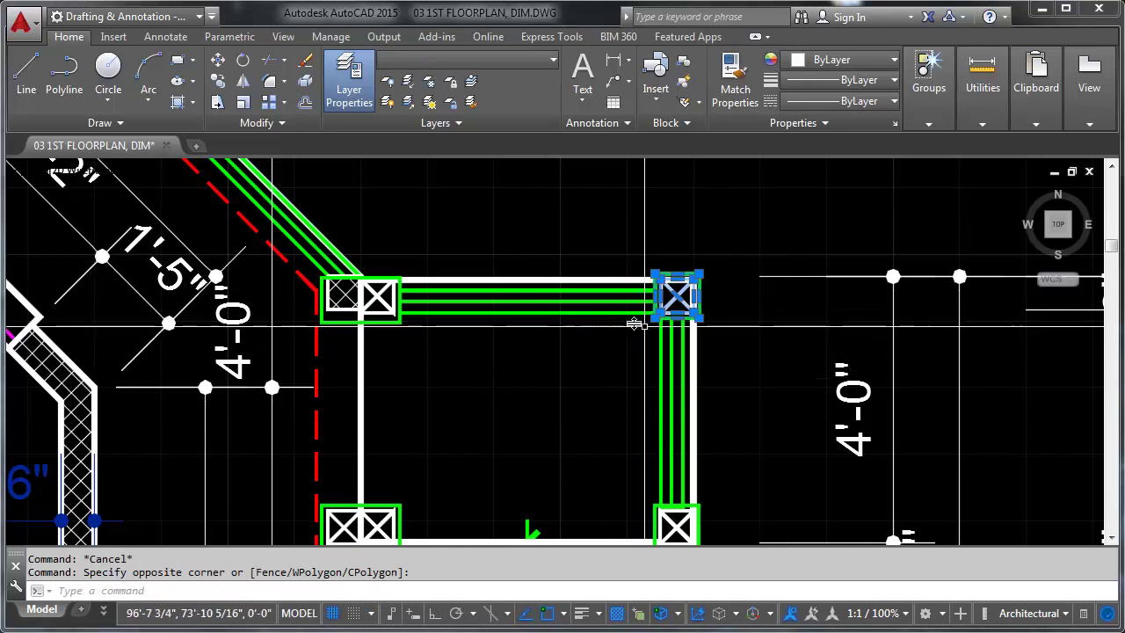
key(Escape)
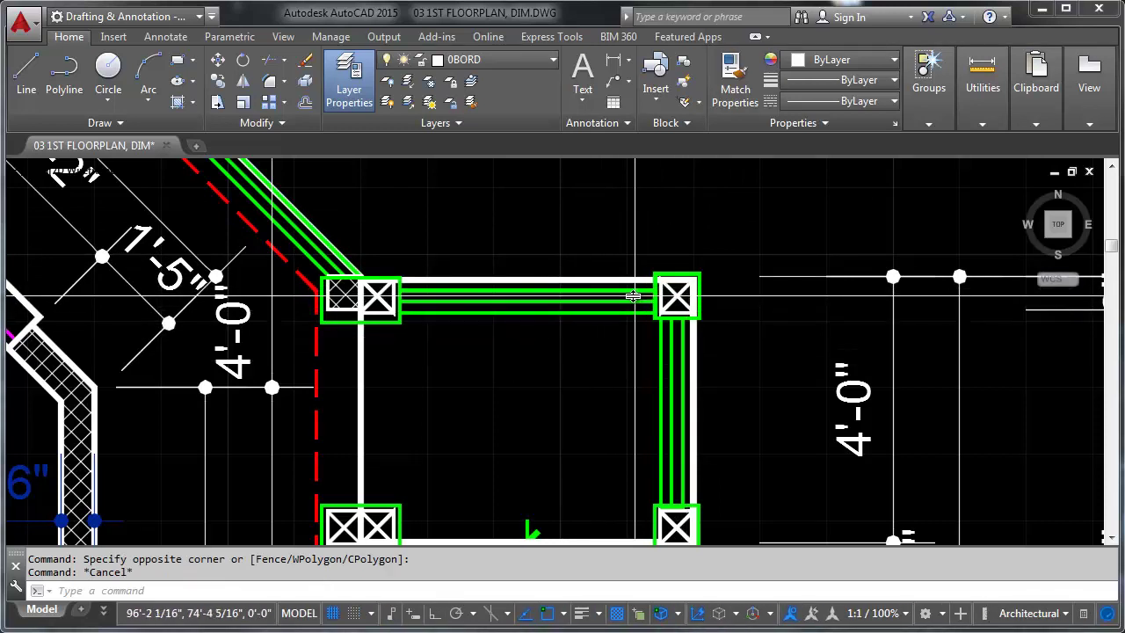
scroll(620, 295, up, 2)
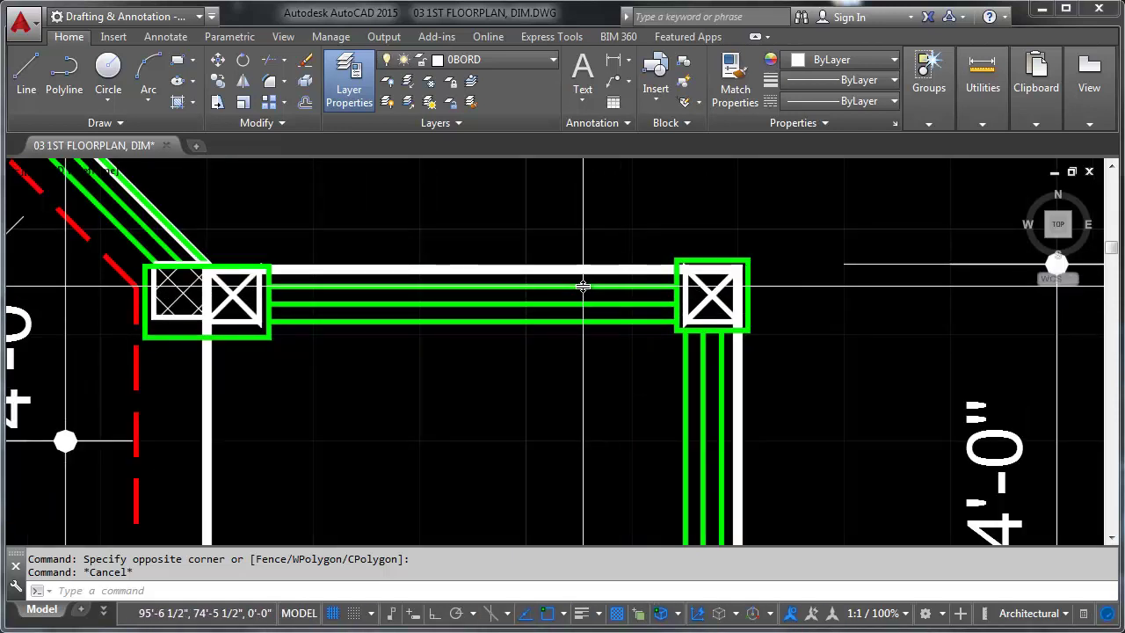
mouse_move(583, 286)
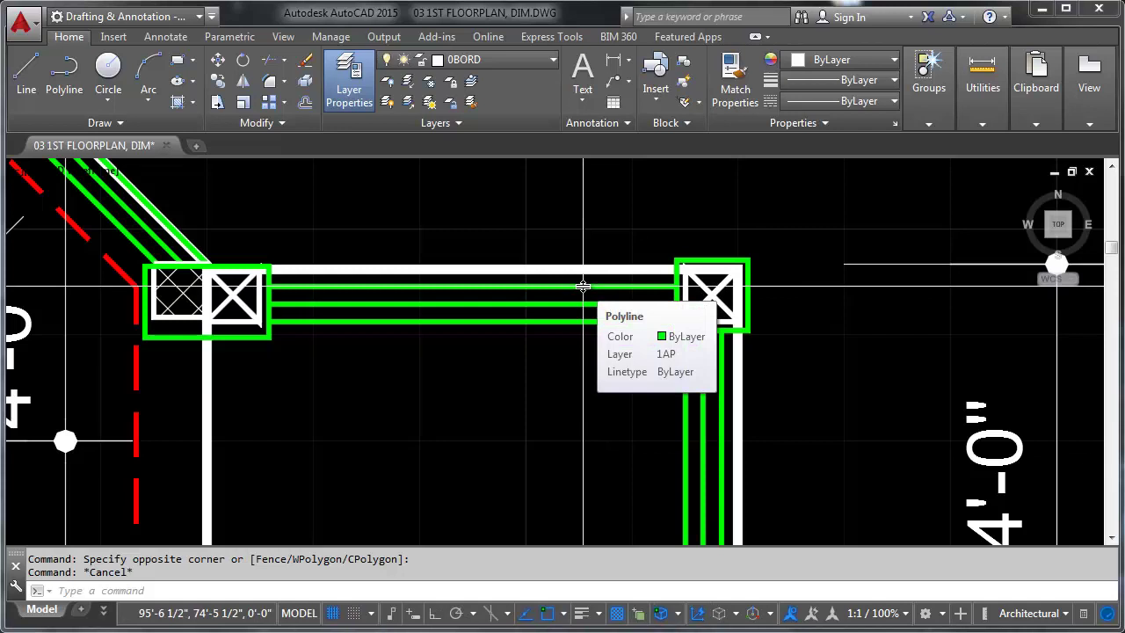
click(796, 223)
click(535, 402)
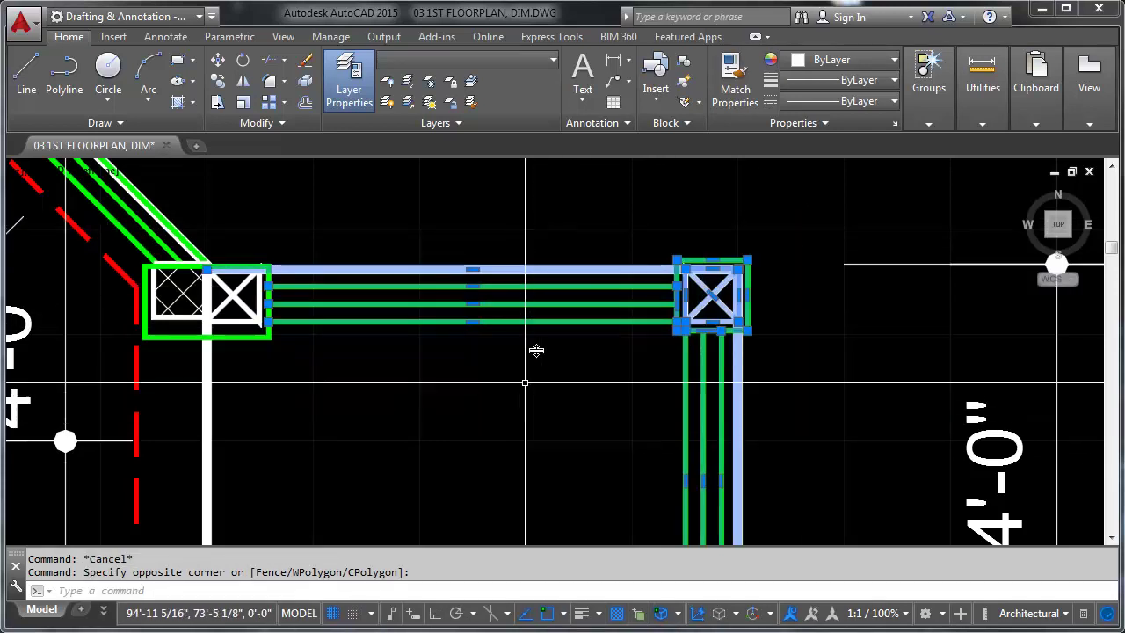
key(Escape)
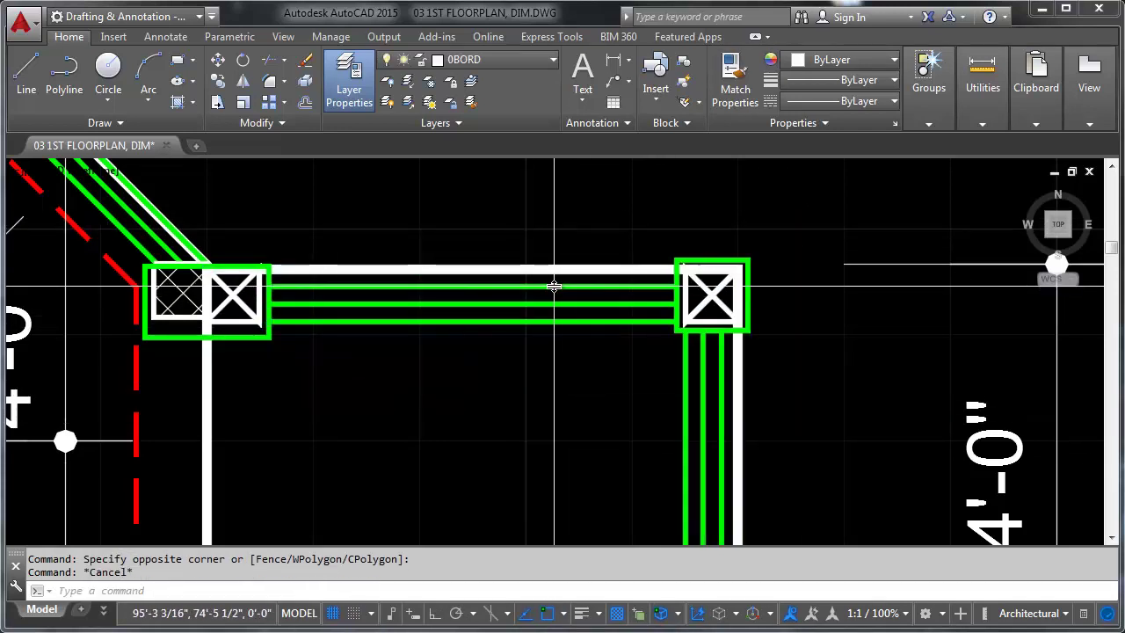
mouse_move(554, 286)
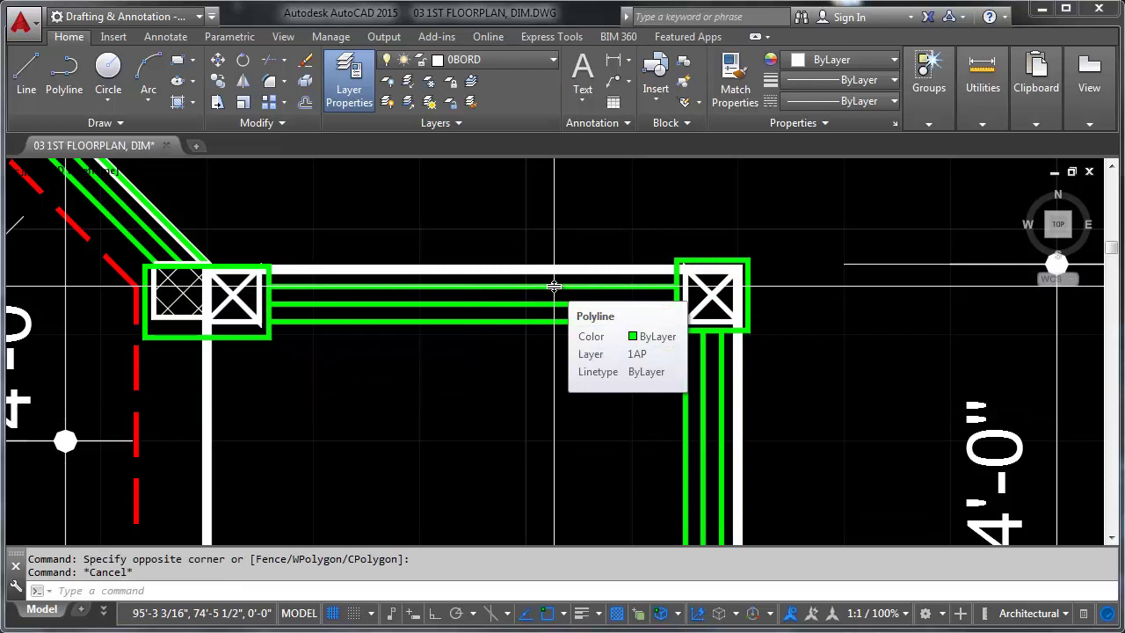
click(553, 286)
click(527, 321)
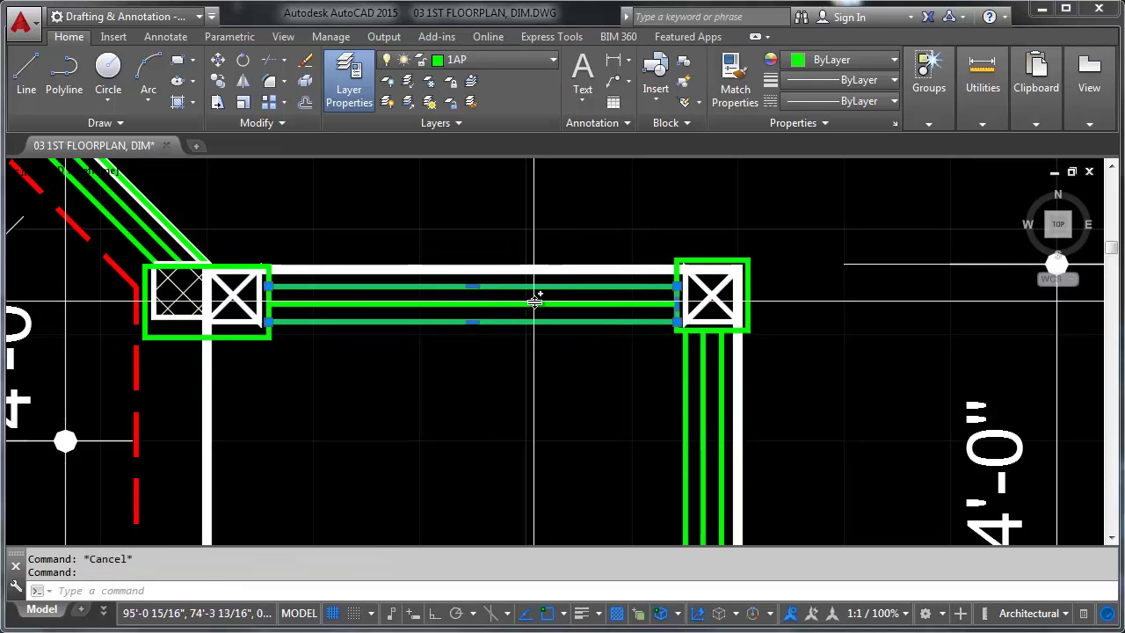
click(536, 304)
key(Escape)
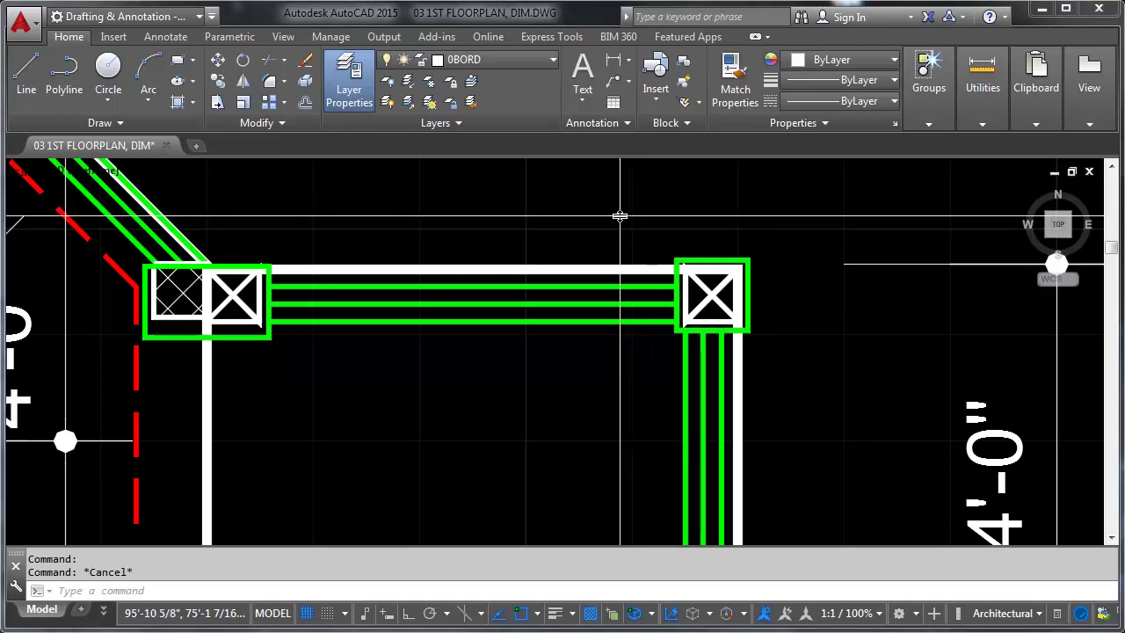
mouse_move(620, 216)
mouse_down()
mouse_move(501, 195)
mouse_move(453, 234)
mouse_move(441, 273)
mouse_move(462, 345)
mouse_move(453, 431)
mouse_move(535, 476)
mouse_move(682, 435)
mouse_move(689, 390)
mouse_move(661, 293)
mouse_move(679, 239)
mouse_move(630, 216)
mouse_up()
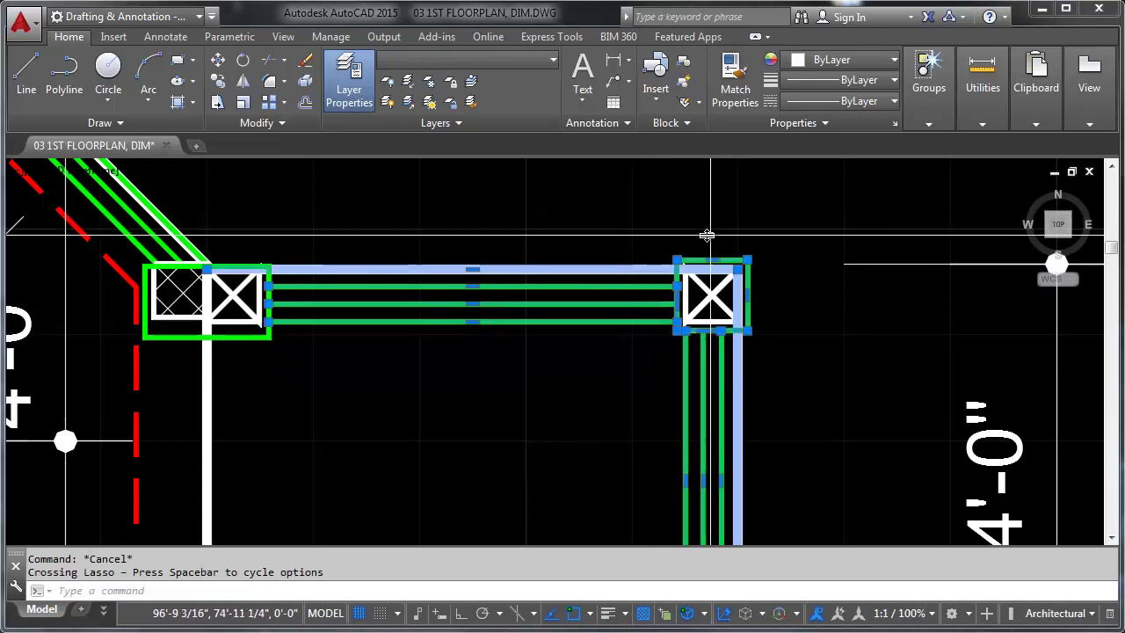
key(Escape)
mouse_move(538, 188)
mouse_down()
mouse_move(587, 183)
mouse_move(637, 208)
mouse_move(660, 264)
mouse_move(654, 341)
mouse_move(614, 421)
mouse_move(520, 428)
mouse_move(466, 367)
mouse_move(455, 274)
mouse_move(487, 230)
mouse_move(532, 211)
mouse_up()
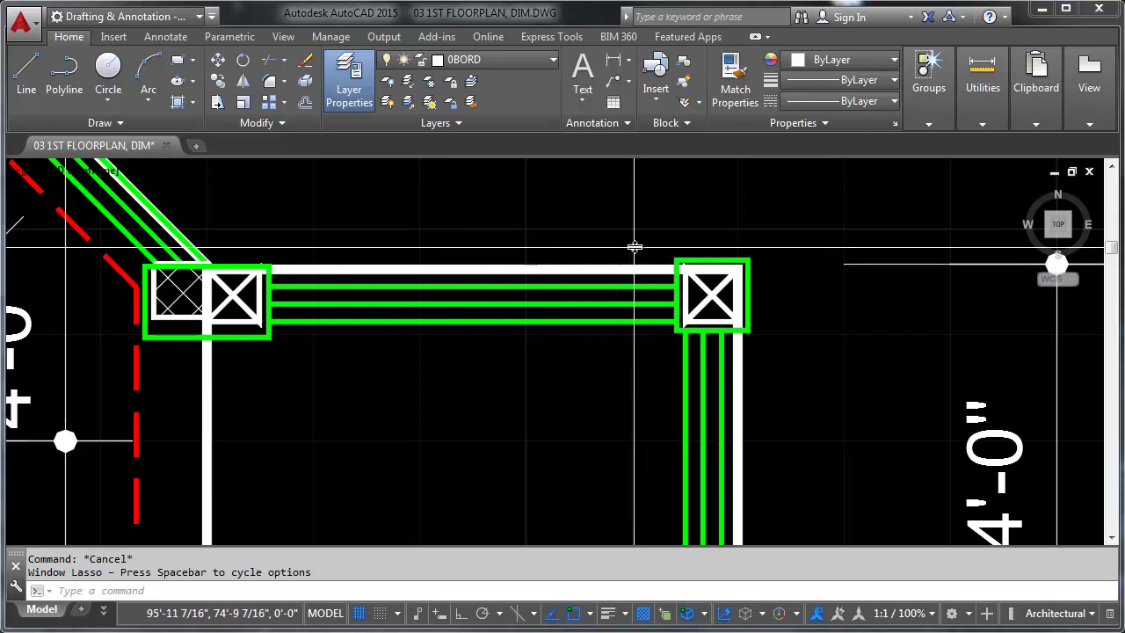
mouse_move(442, 231)
mouse_down()
mouse_move(553, 287)
mouse_move(522, 368)
mouse_move(406, 362)
mouse_move(392, 316)
mouse_move(423, 256)
mouse_up()
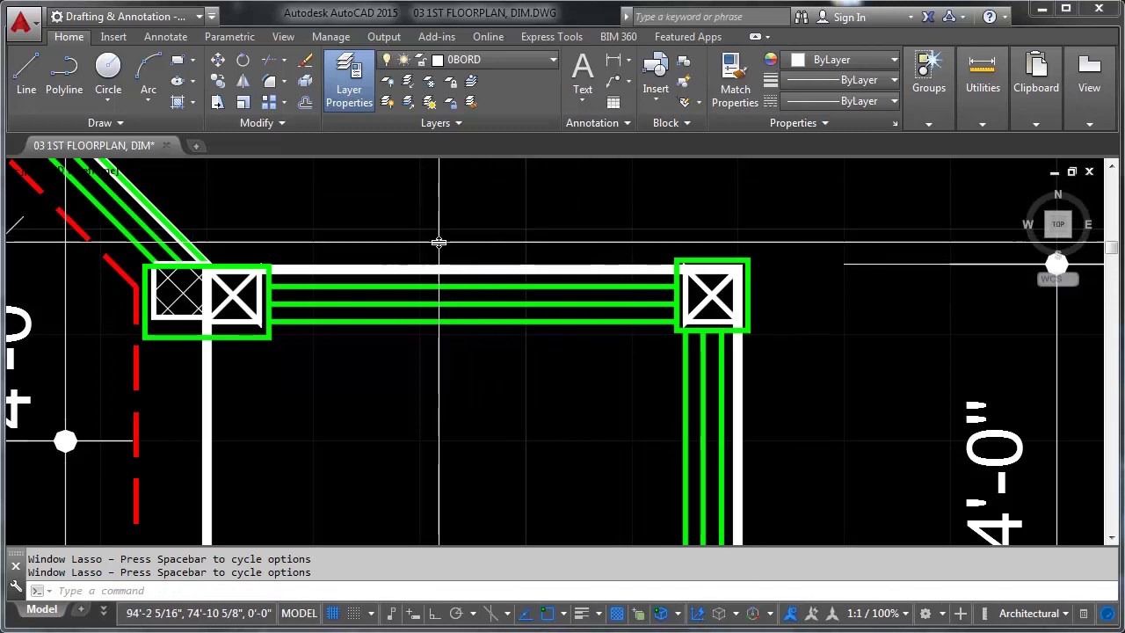
mouse_move(439, 240)
mouse_down()
mouse_move(568, 208)
mouse_move(607, 271)
mouse_move(564, 383)
mouse_move(436, 406)
mouse_move(413, 321)
mouse_move(431, 255)
mouse_up()
click(339, 213)
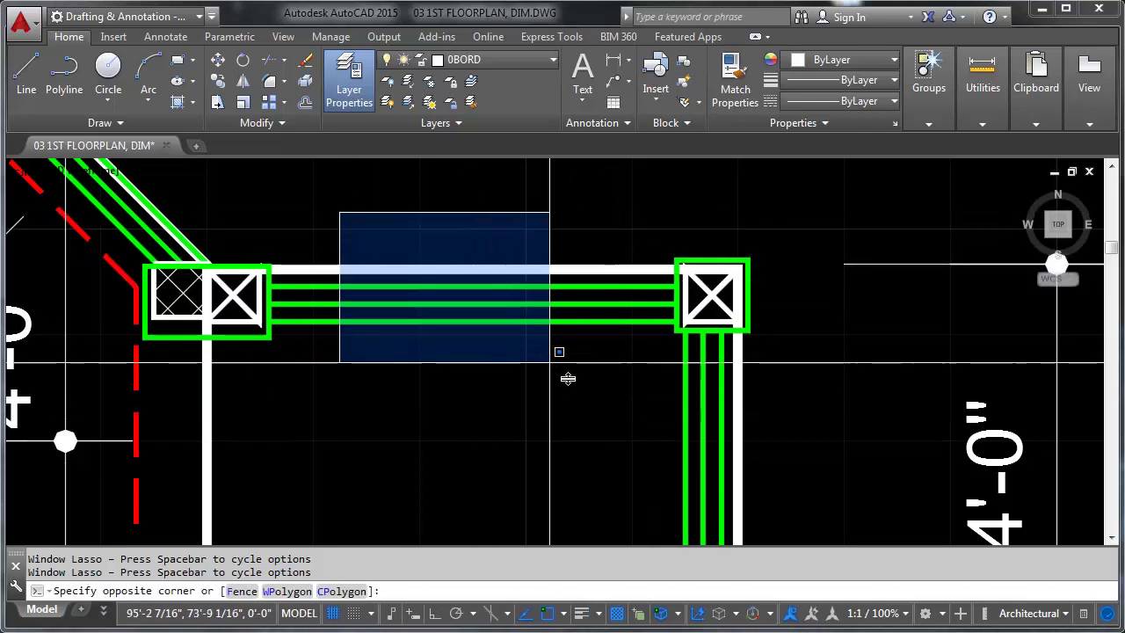
click(618, 401)
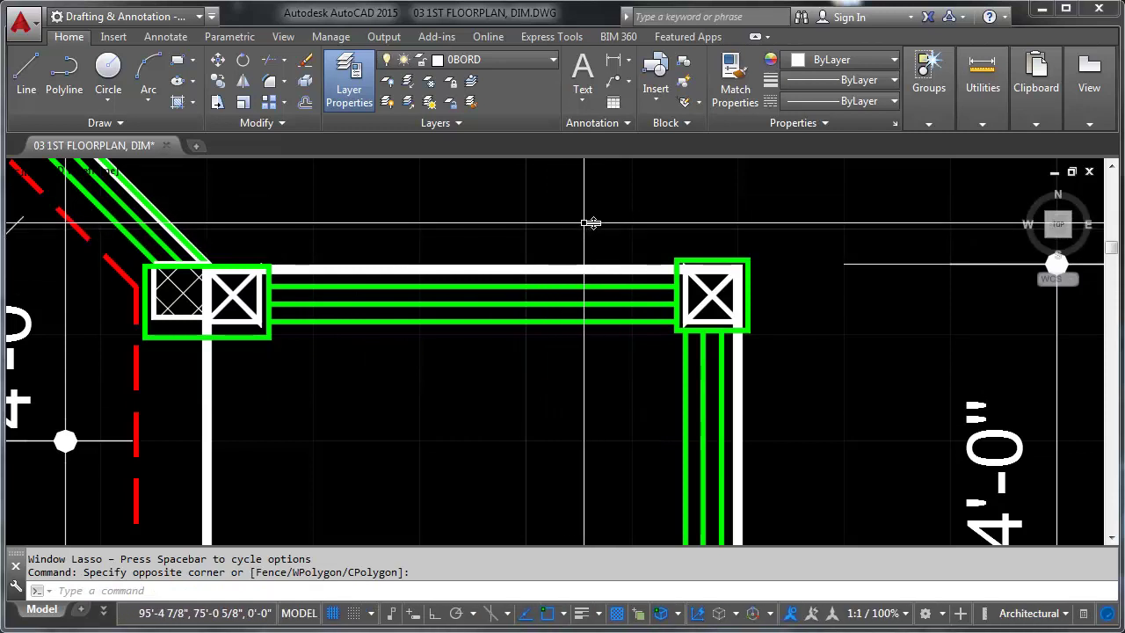
mouse_move(585, 223)
mouse_down()
mouse_move(541, 199)
mouse_move(496, 202)
mouse_move(459, 283)
mouse_move(464, 341)
mouse_move(499, 372)
mouse_move(568, 390)
mouse_move(593, 378)
mouse_up()
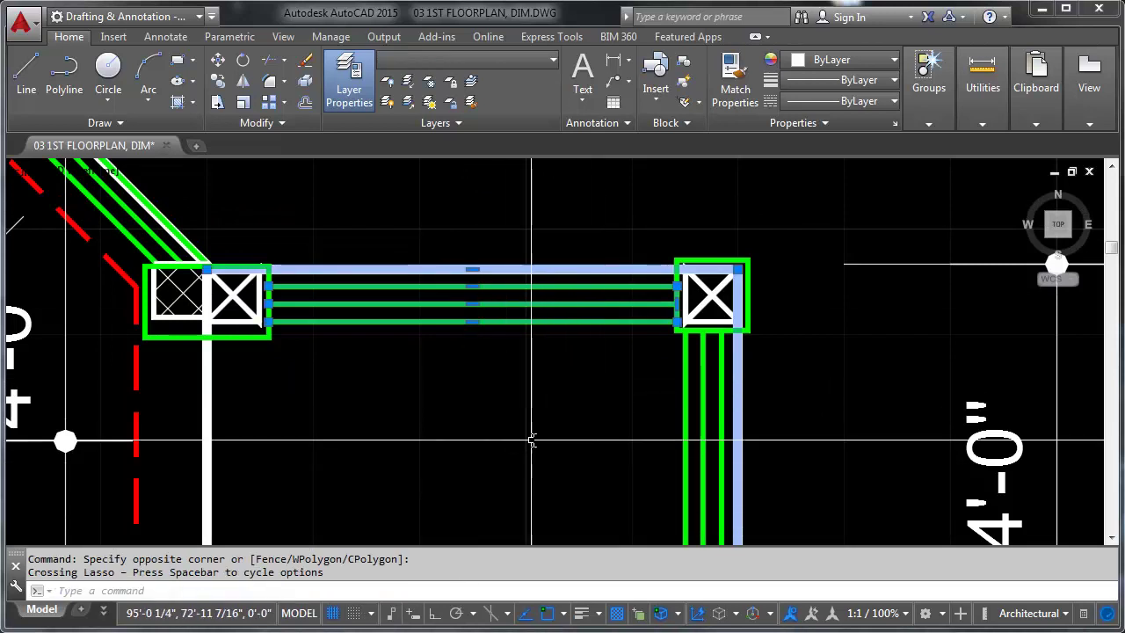
click(607, 239)
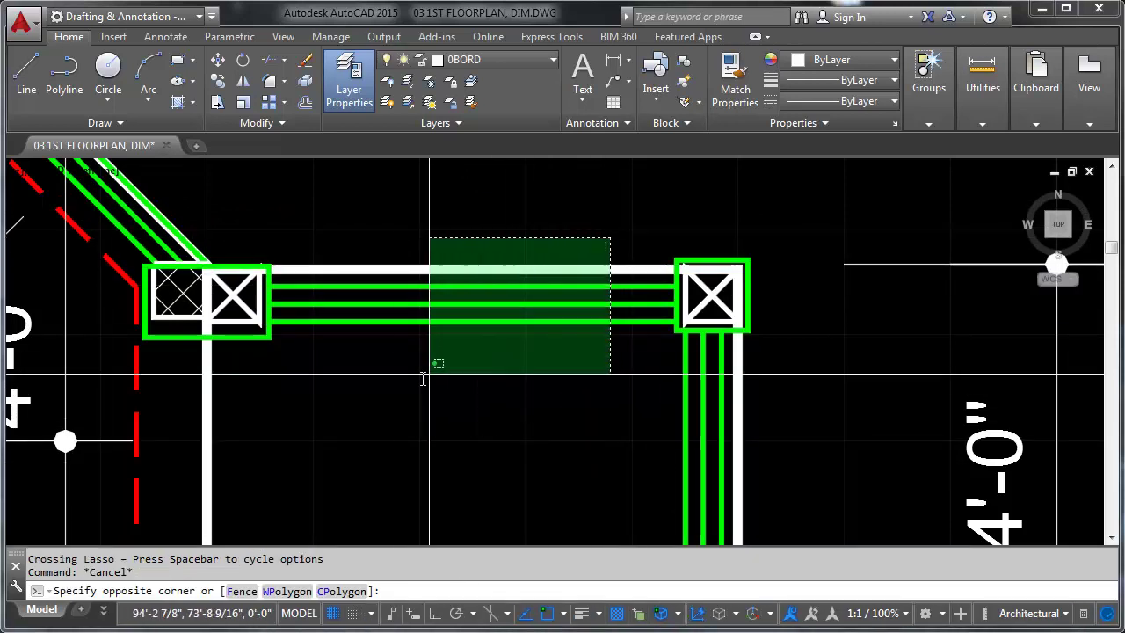
click(396, 384)
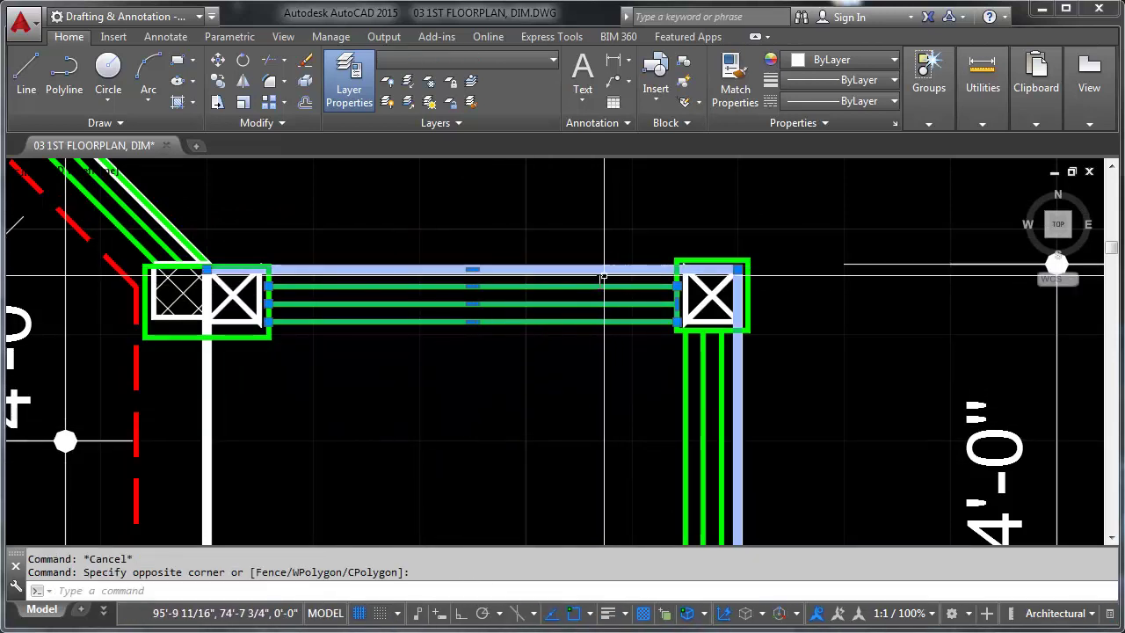
key(Escape)
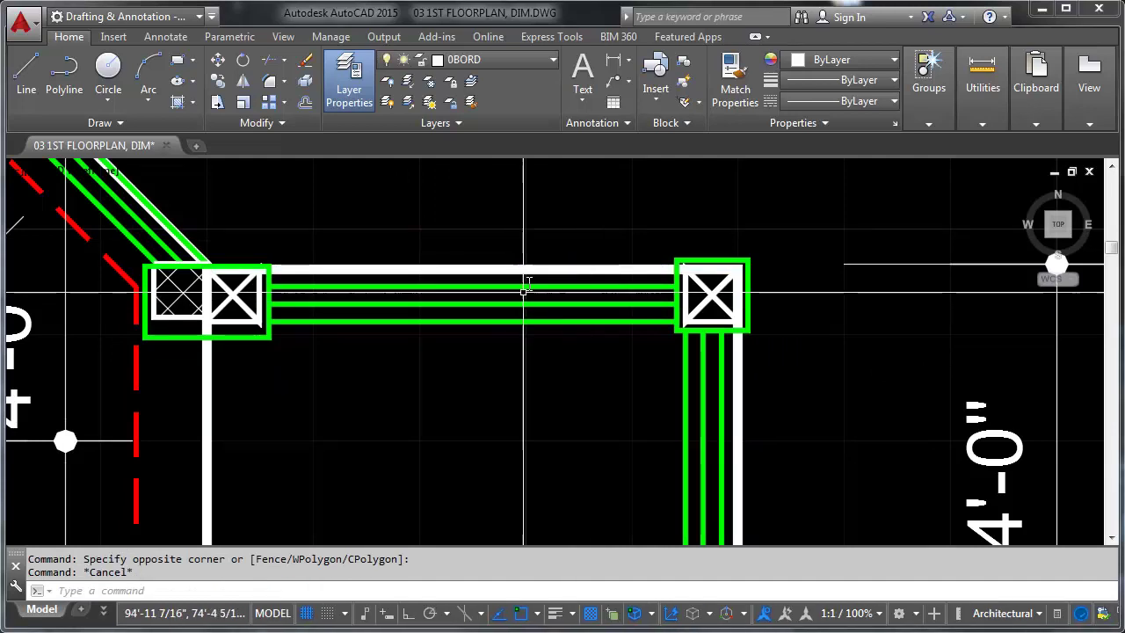
- Navigate to the kitchen and living room, then start and cancel a selection window in empty space
scroll(525, 283, down, 1)
scroll(598, 318, down, 4)
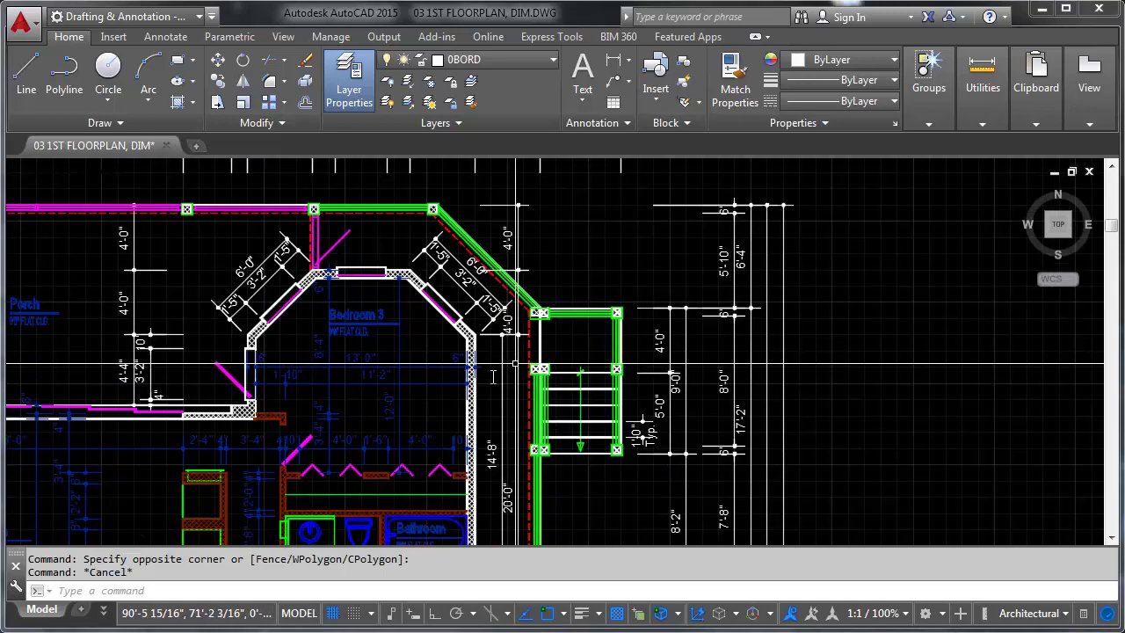
middle_drag(493, 376, 519, 277)
scroll(563, 387, down, 2)
scroll(615, 281, up, 3)
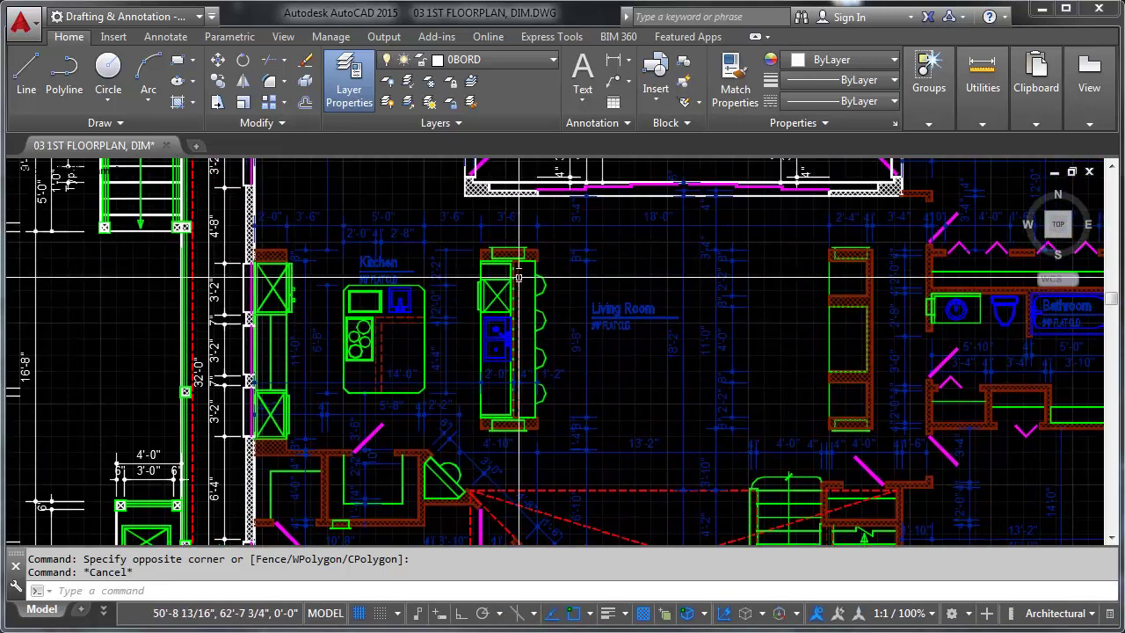
scroll(519, 278, up, 3)
scroll(440, 217, down, 3)
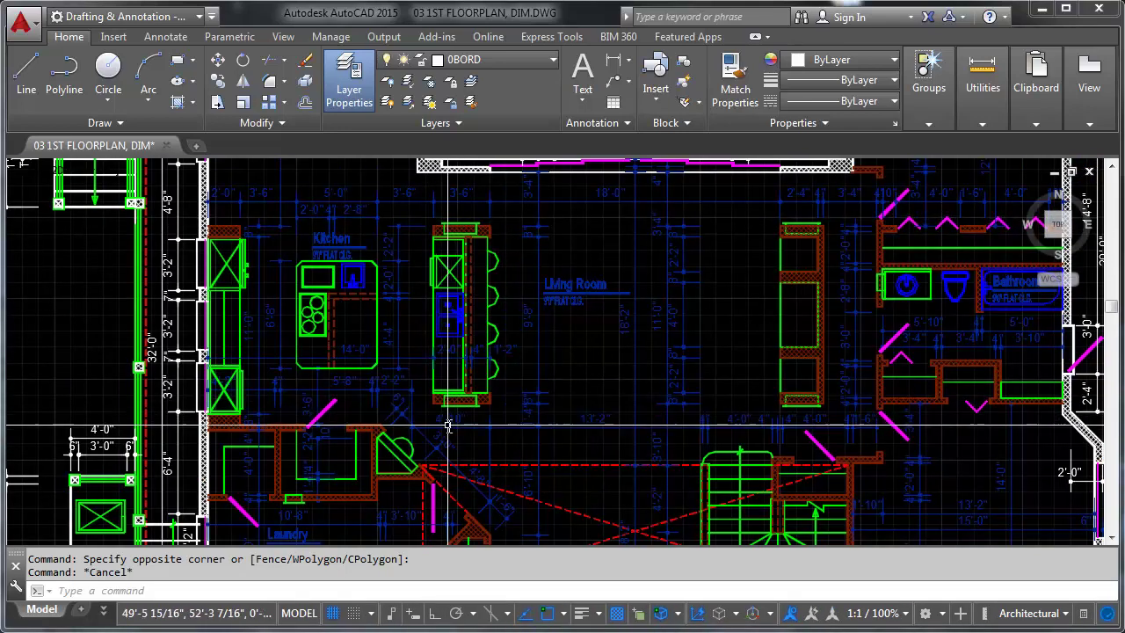
click(508, 222)
key(Escape)
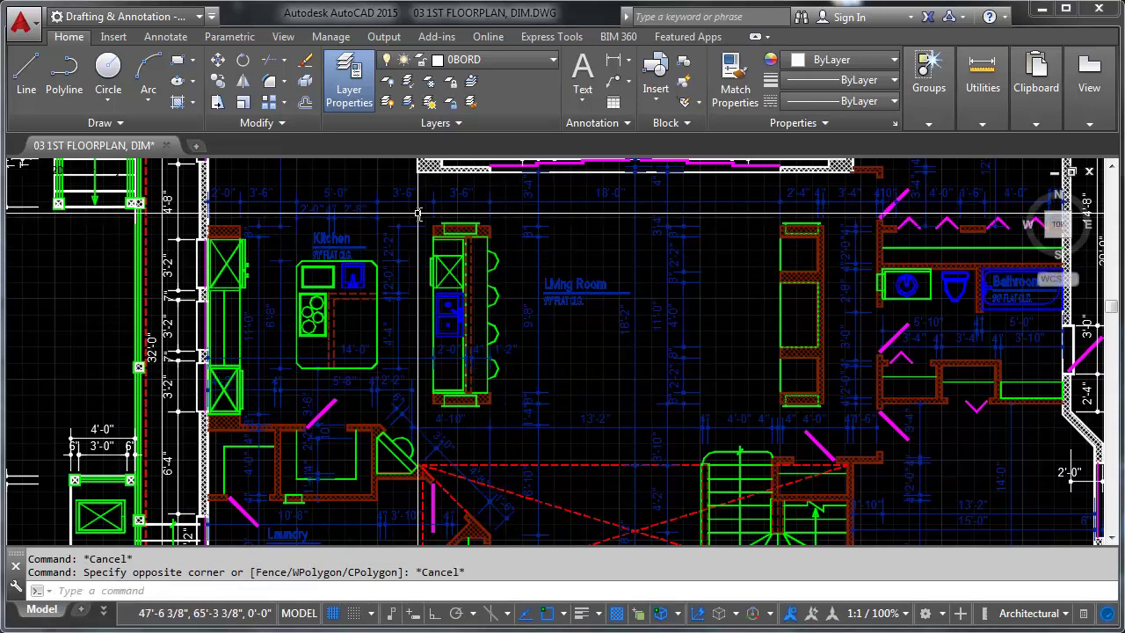
- Pan past the porch, Bedroom 3 and bathroom, and zoom into the stair landing corner
mouse_move(492, 287)
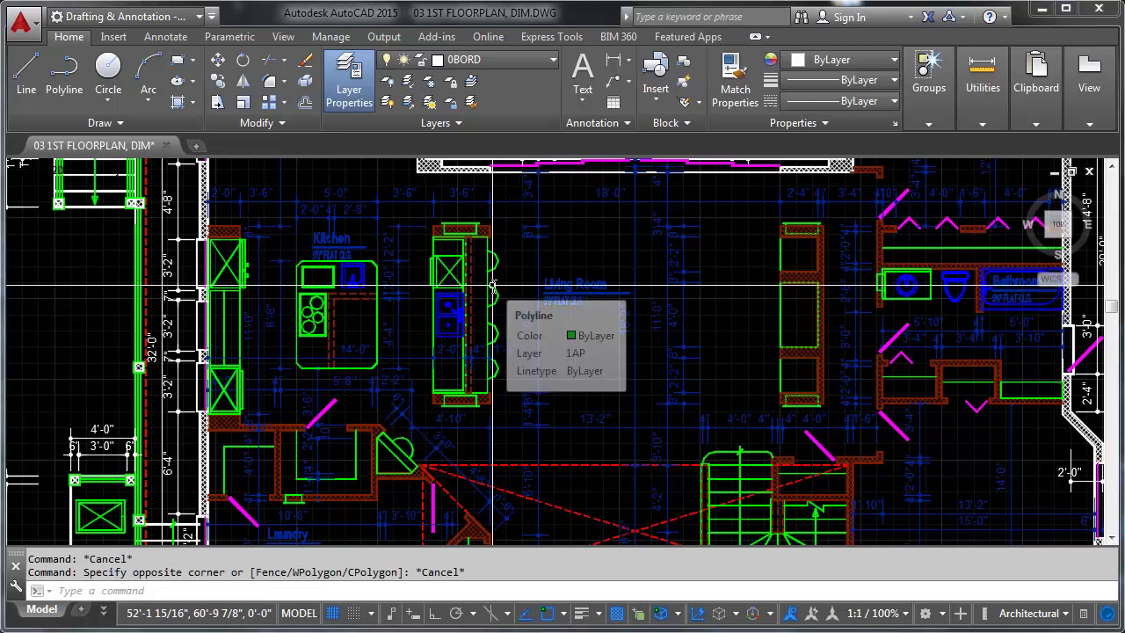
middle_drag(492, 287, 617, 358)
mouse_move(666, 308)
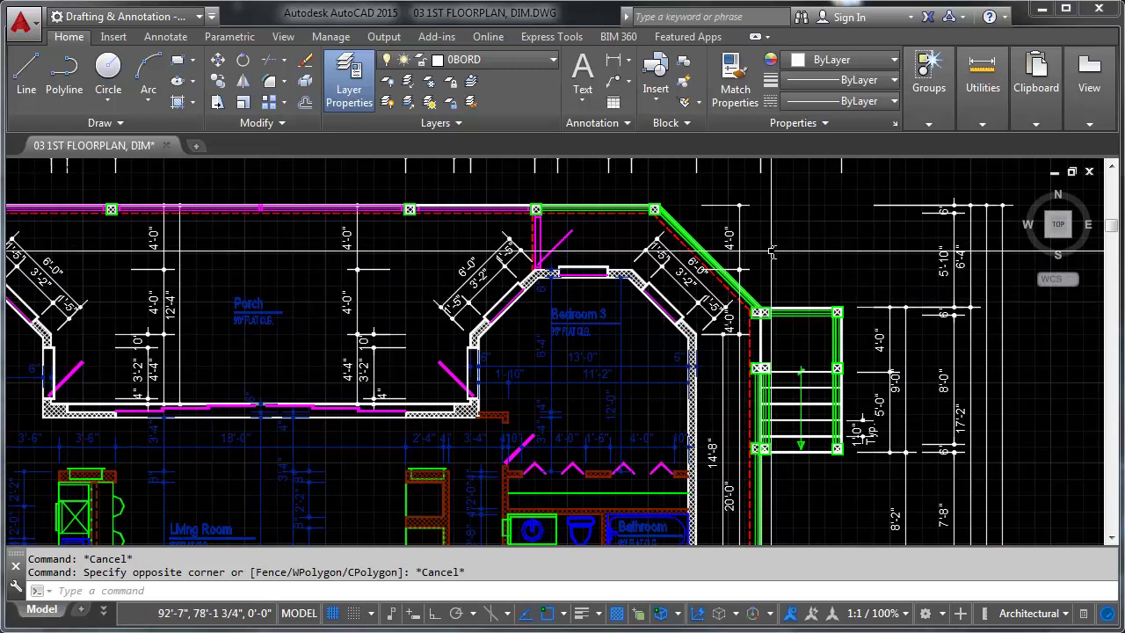
scroll(595, 378, up, 4)
middle_drag(611, 447, 664, 232)
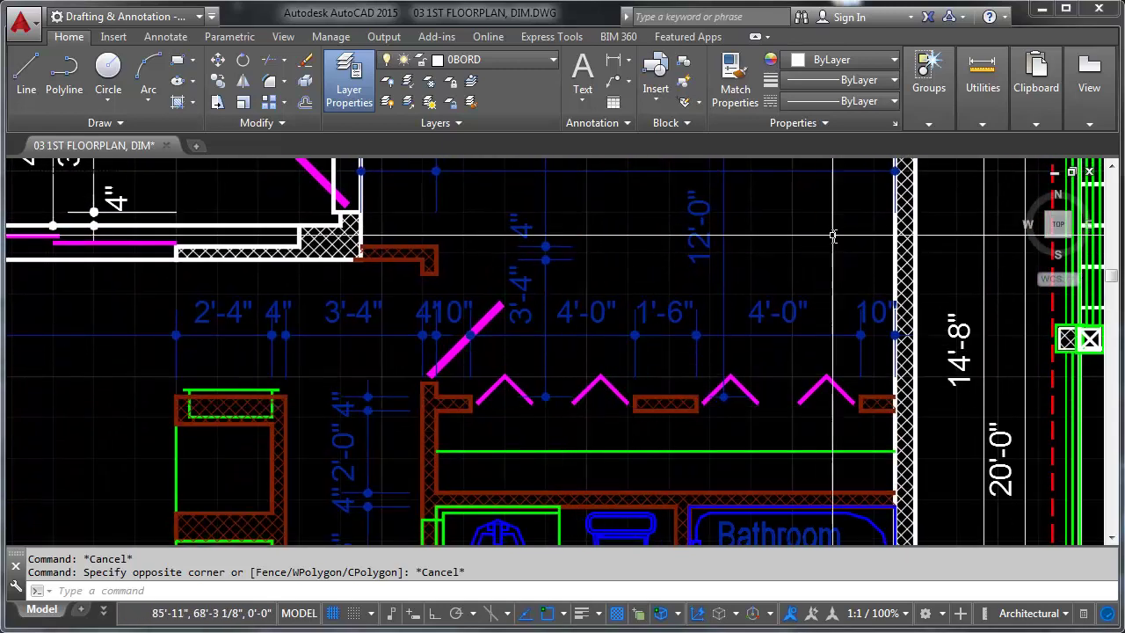
middle_drag(747, 164, 545, 422)
middle_drag(898, 319, 798, 402)
middle_drag(822, 250, 785, 292)
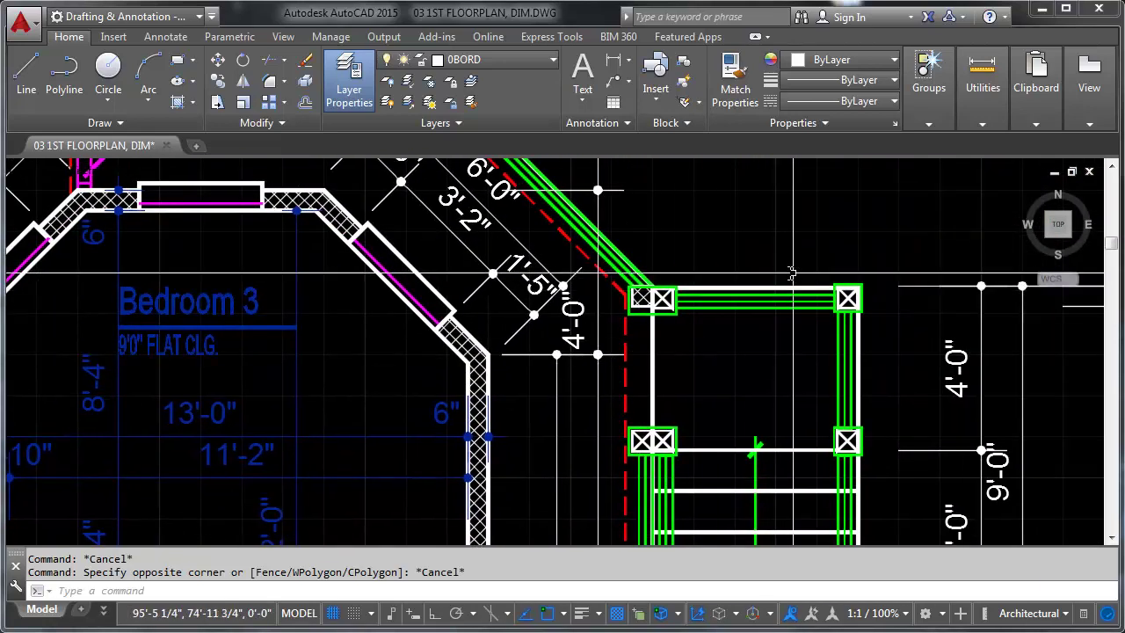
scroll(754, 270, up, 4)
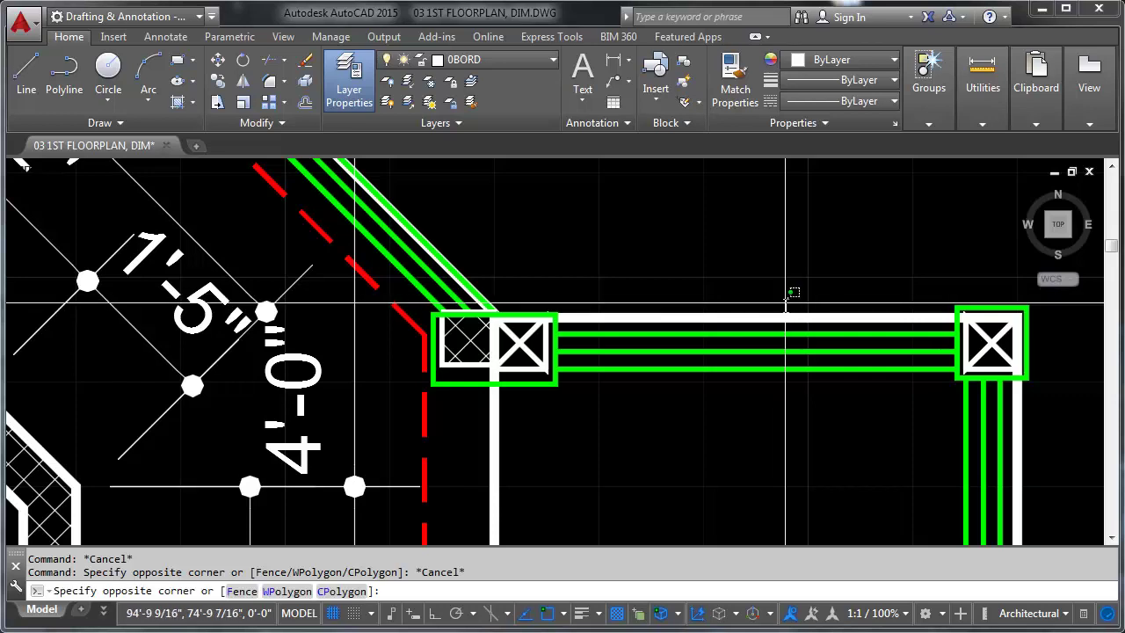
- Complete the crossing window over the landing railing
click(766, 326)
scroll(656, 360, down, 3)
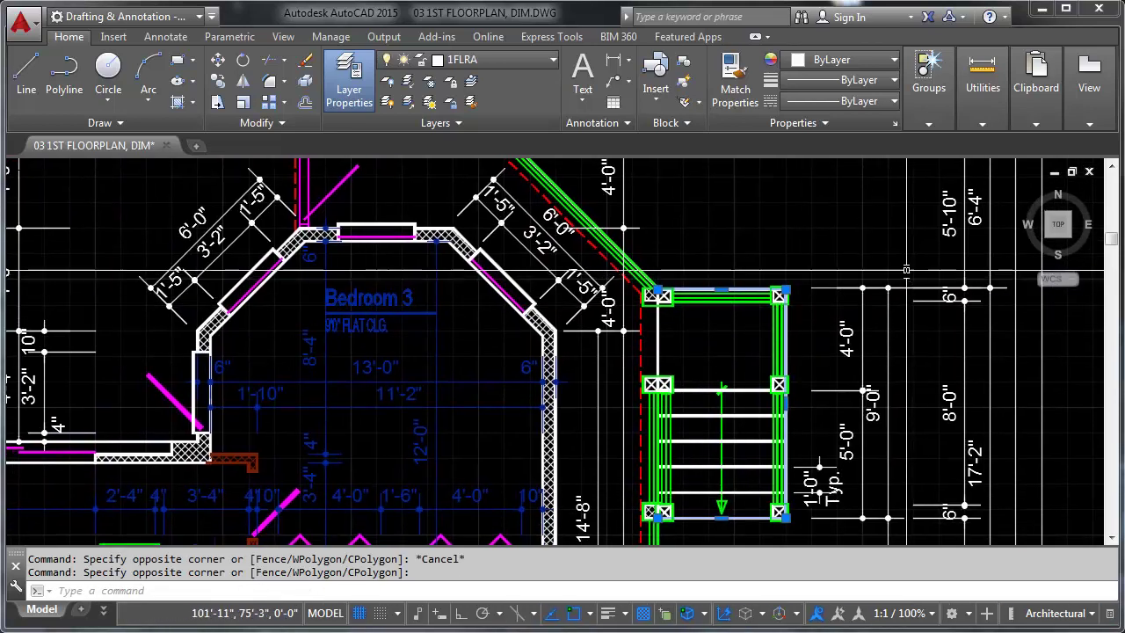
scroll(861, 286, up, 3)
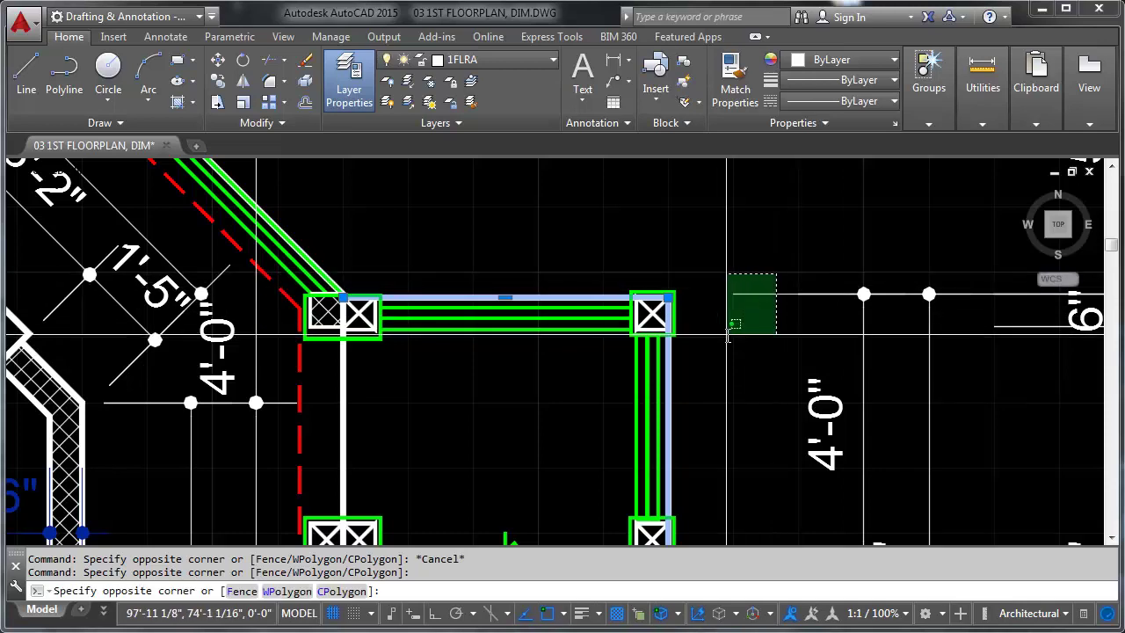
- Finish a window around the stair and zoom in and out to check the selection
click(658, 261)
scroll(646, 272, down, 3)
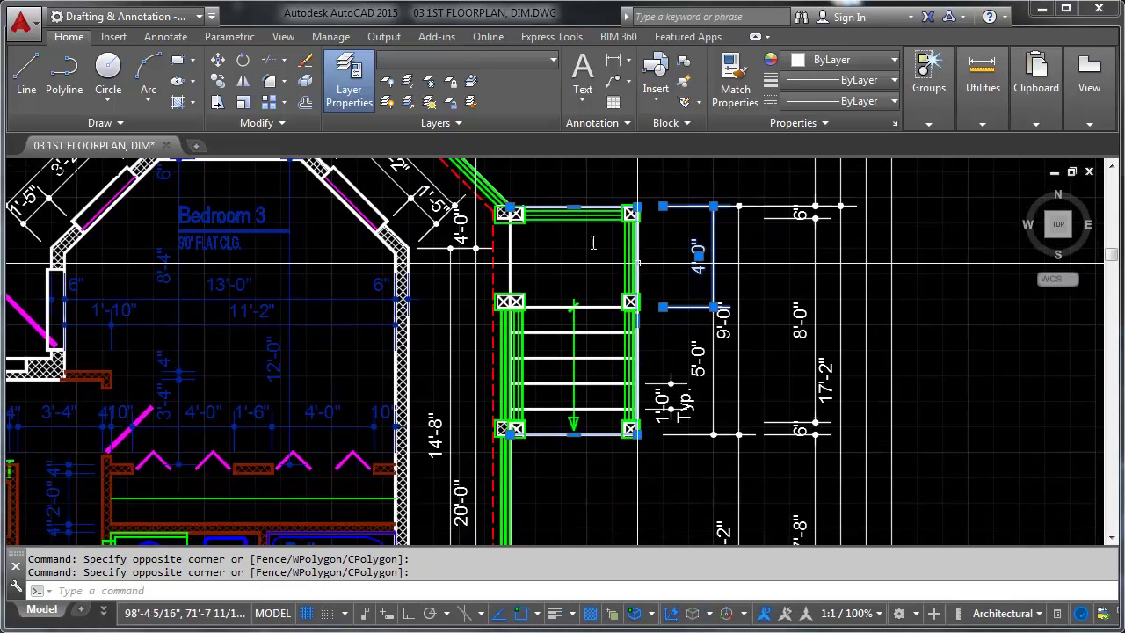
scroll(627, 269, up, 3)
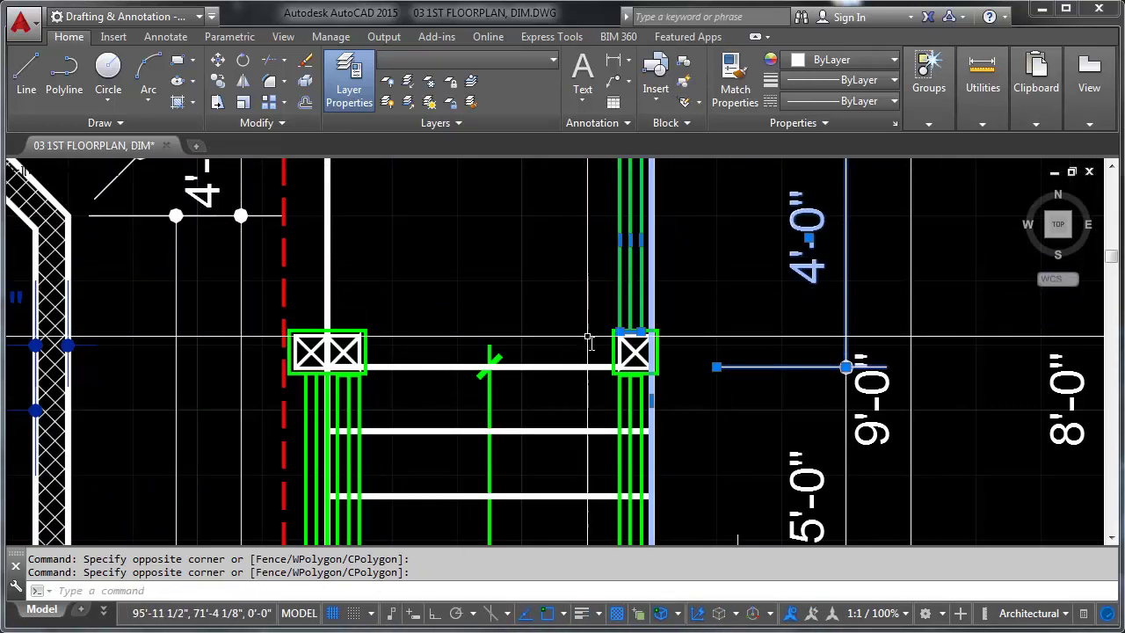
scroll(602, 351, down, 5)
scroll(526, 318, up, 3)
scroll(526, 318, down, 5)
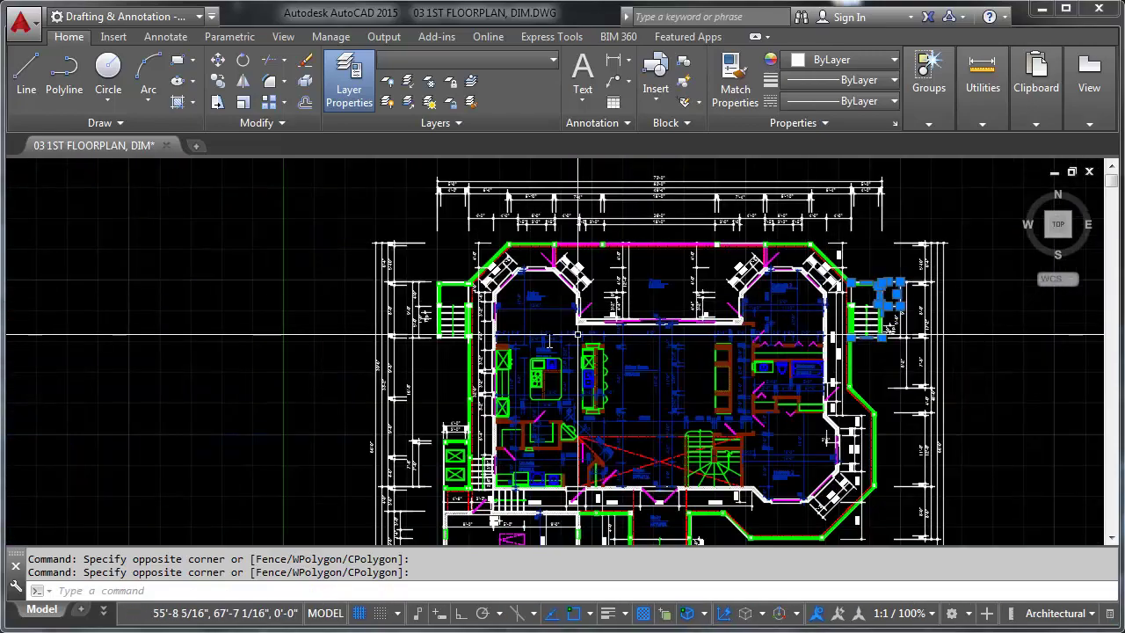
scroll(571, 264, up, 5)
scroll(624, 307, down, 5)
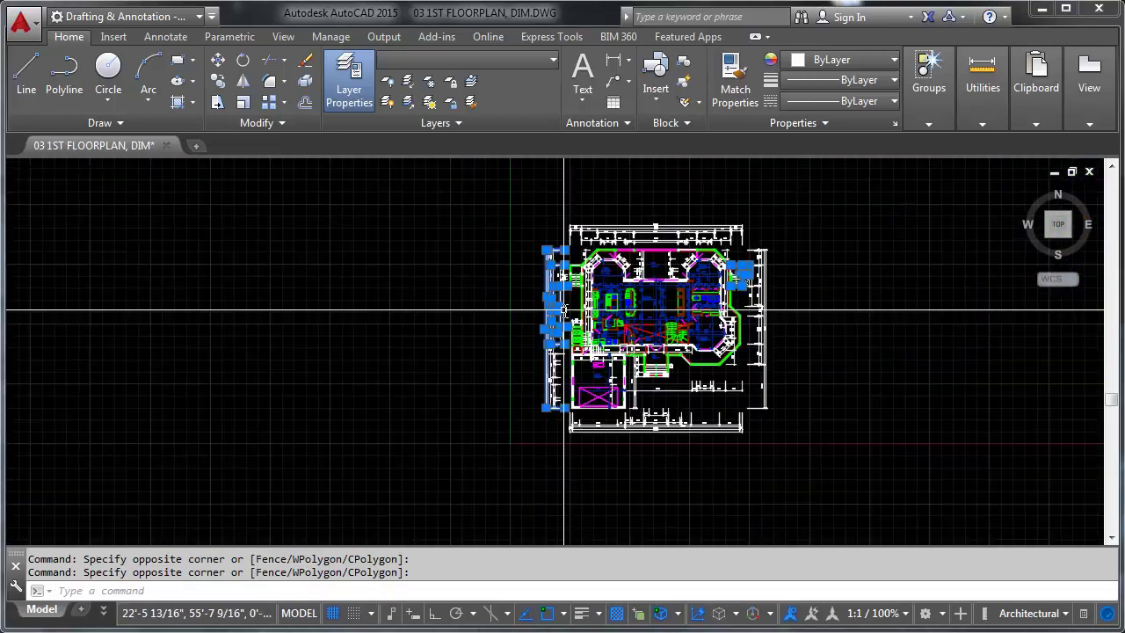
scroll(650, 310, up, 1)
scroll(576, 294, up, 5)
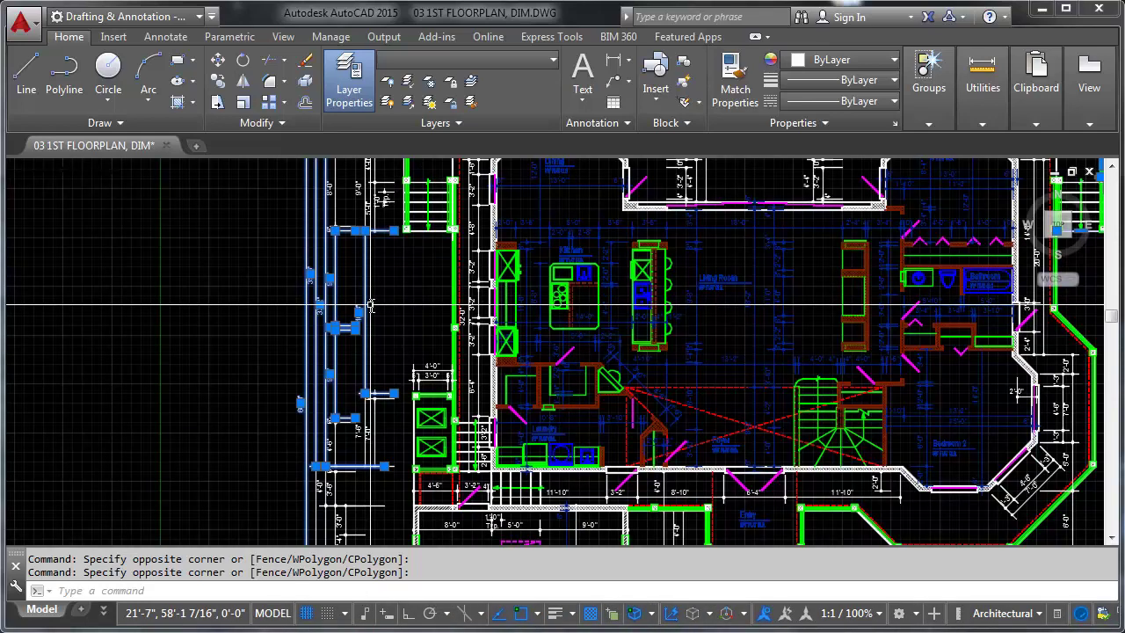
- Add the plan's left-side dimensions with a crossing window, then zoom back to the stair
middle_drag(386, 318, 508, 305)
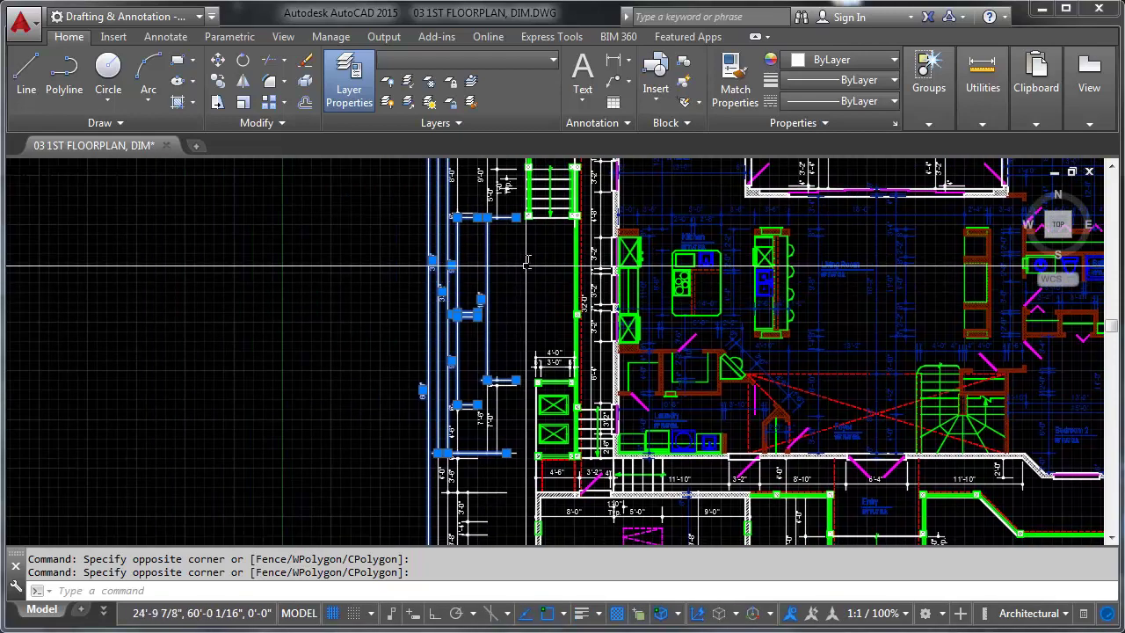
click(528, 255)
click(400, 335)
scroll(598, 409, down, 9)
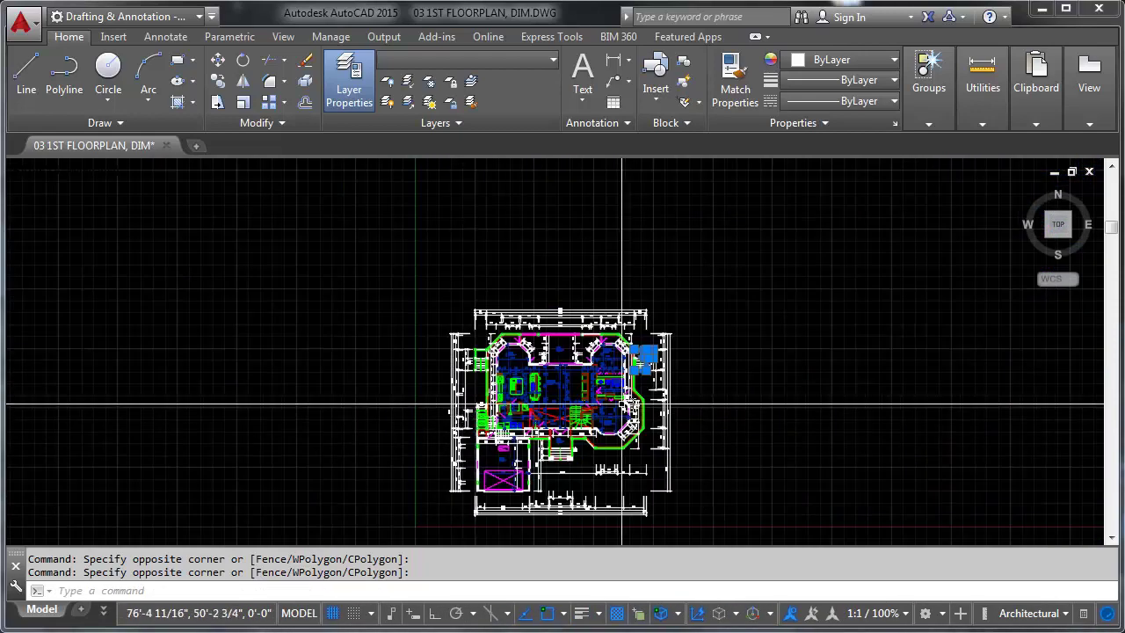
scroll(638, 381, up, 3)
scroll(638, 380, up, 4)
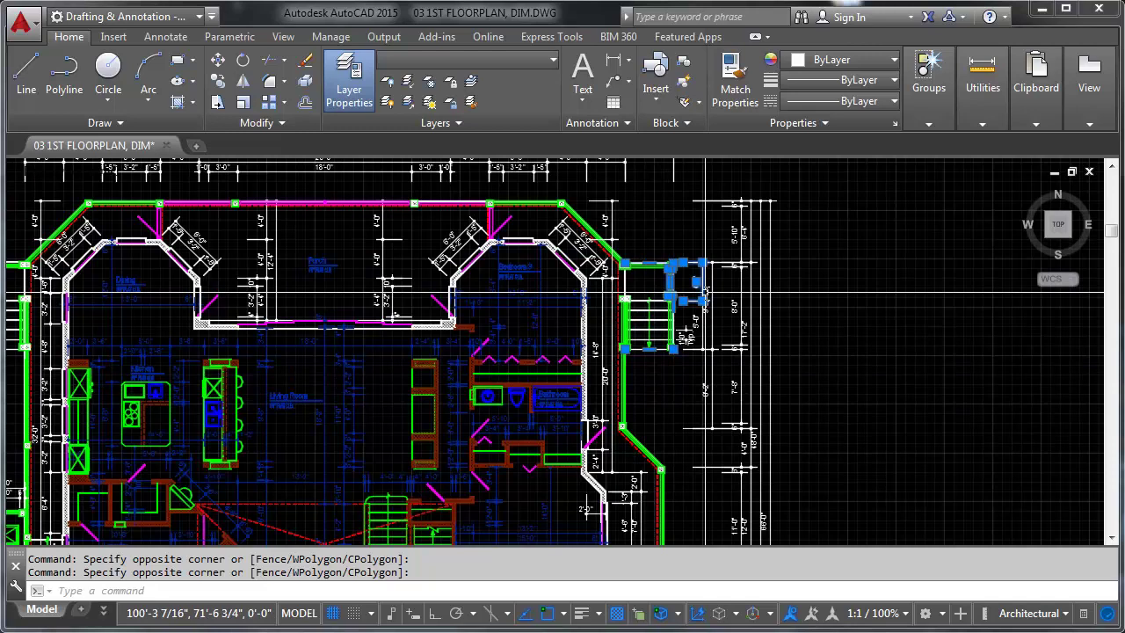
scroll(703, 288, up, 4)
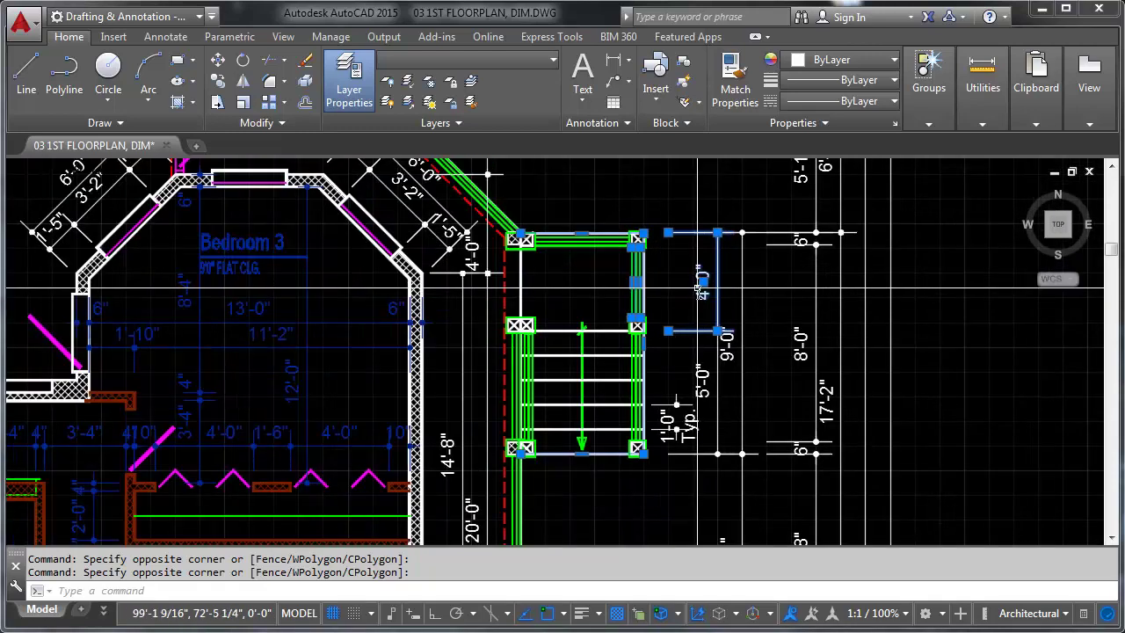
- Shift-window the 4'-0" dimension out of the selection, then crossing-select the stair handrails and treads
shift+click(615, 205)
shift+click(741, 461)
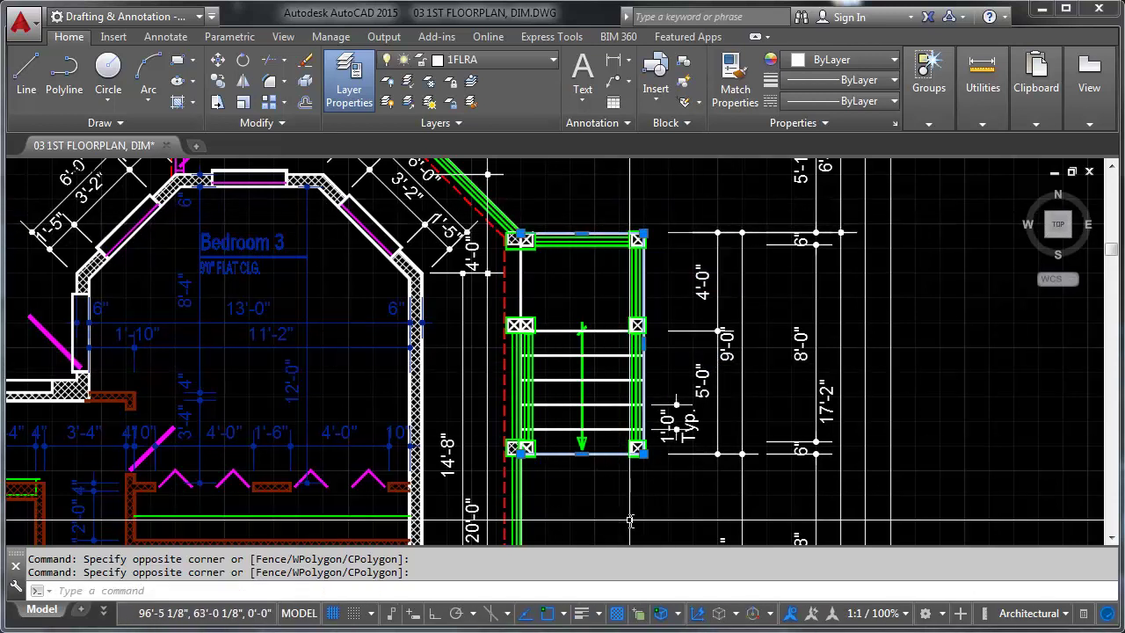
click(648, 226)
click(516, 450)
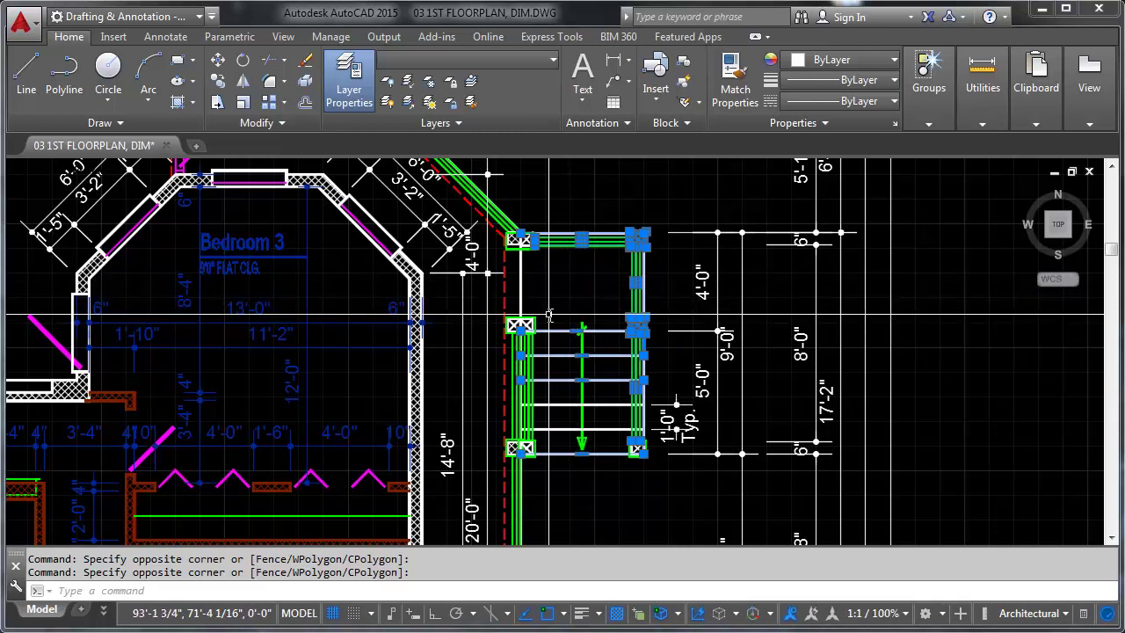
- Zoom out and crossing-select everything from kitchen to bathroom and stairs in one window
middle_drag(307, 437, 672, 277)
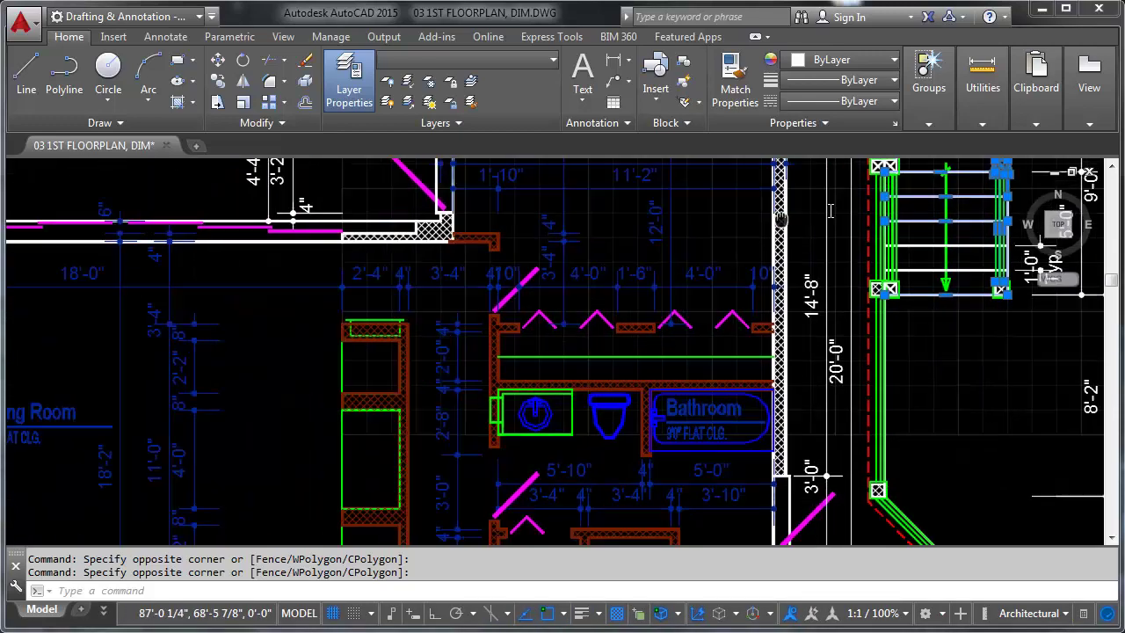
middle_drag(830, 211, 893, 199)
scroll(879, 219, down, 2)
middle_drag(381, 409, 726, 360)
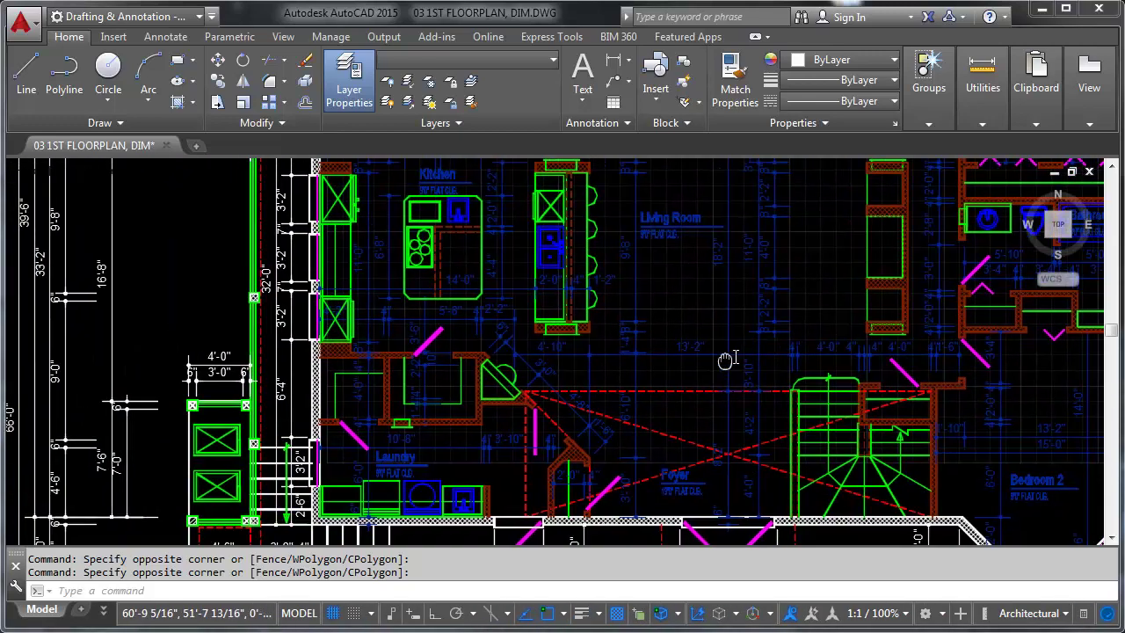
mouse_move(1017, 332)
middle_down()
mouse_move(723, 396)
mouse_move(677, 373)
mouse_move(651, 323)
middle_up()
scroll(723, 395, down, 6)
click(753, 278)
click(595, 502)
scroll(677, 400, up, 5)
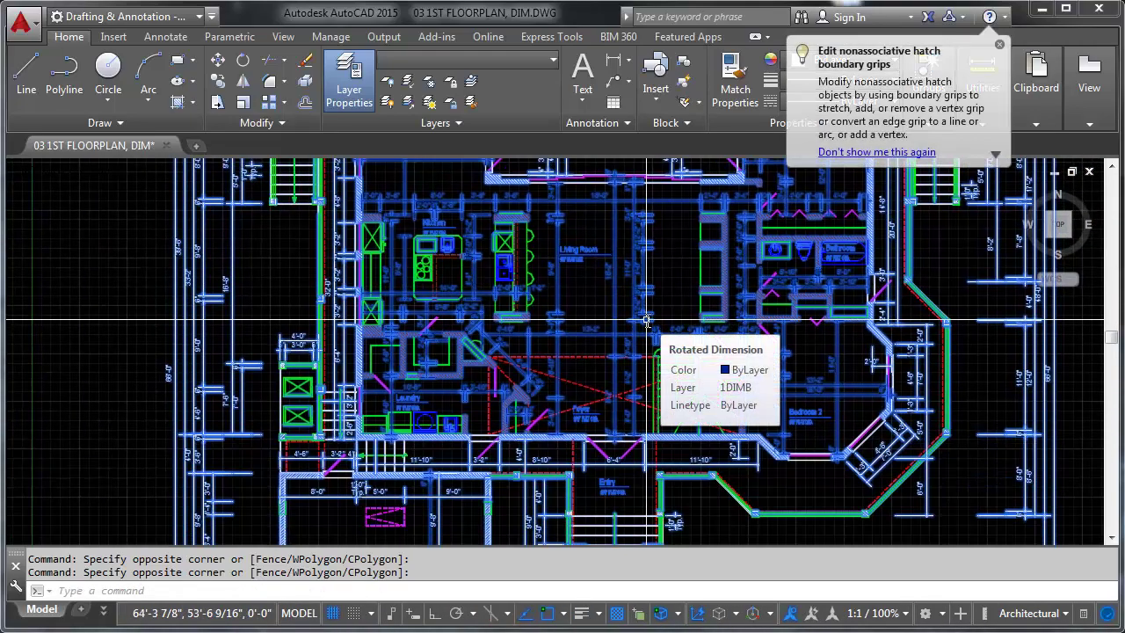
- Clear the whole-plan selection with Esc and pan to frame the stair landing
key(Escape)
key(Escape)
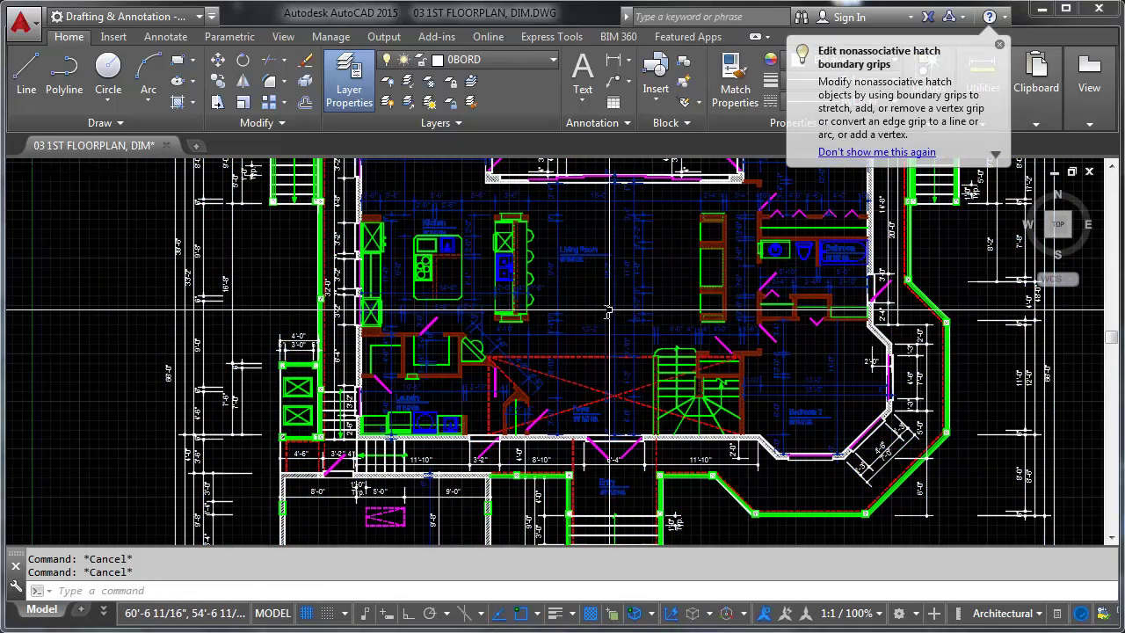
mouse_move(608, 311)
middle_down()
mouse_move(523, 343)
mouse_move(221, 526)
middle_up()
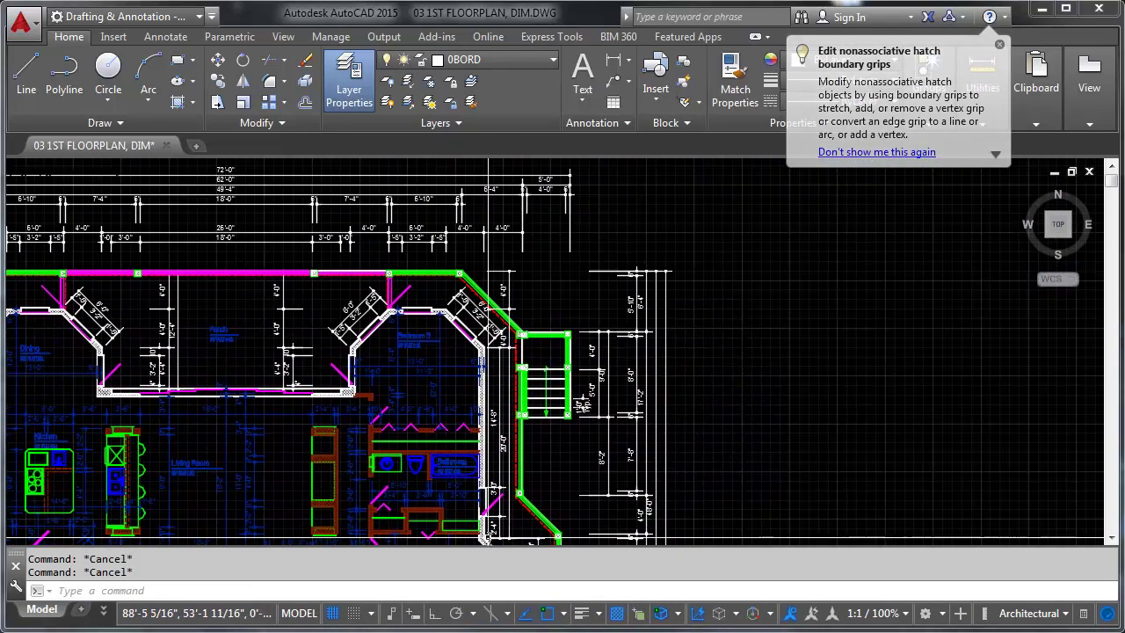